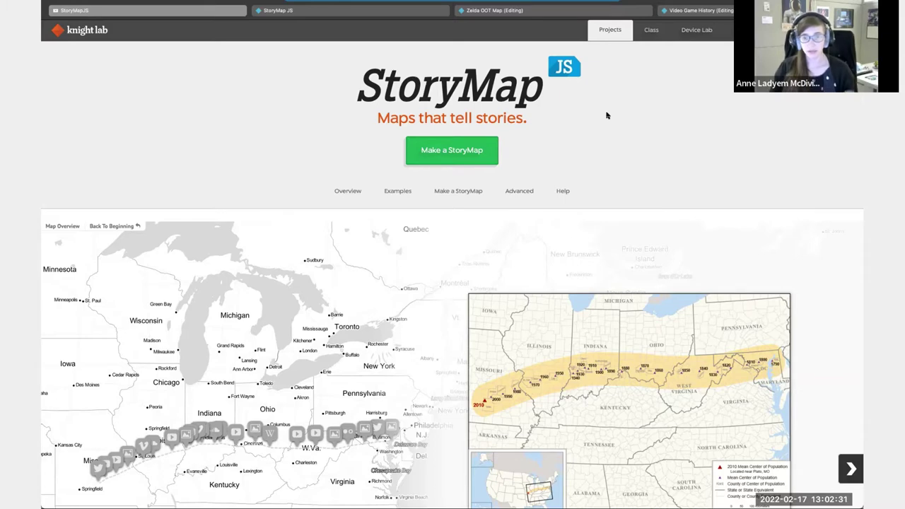
- Browse the Westward Expansion example story forward to its 1820 census image slide
{"action": "scroll", "coordinate": [606, 116], "scroll_direction": "down", "scroll_amount": 1}
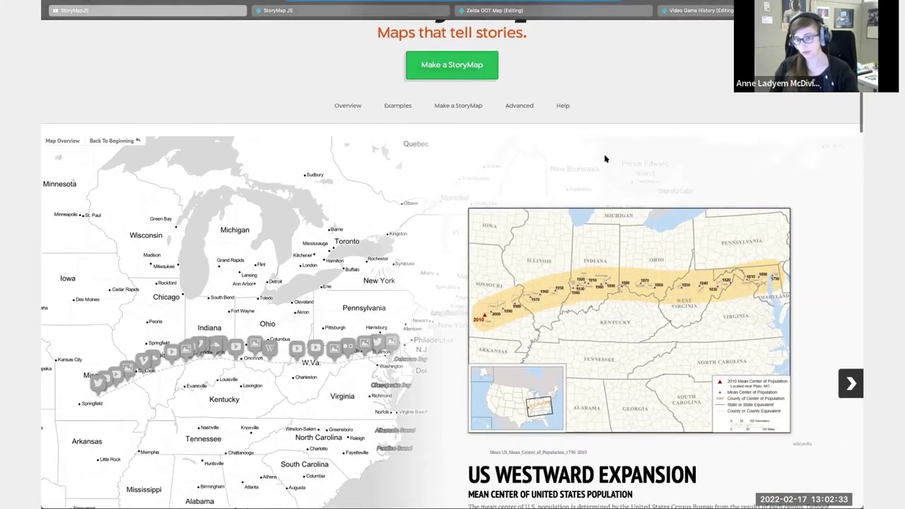
{"action": "scroll", "coordinate": [604, 158], "scroll_direction": "down", "scroll_amount": 1}
{"action": "scroll", "coordinate": [605, 164], "scroll_direction": "down", "scroll_amount": 1}
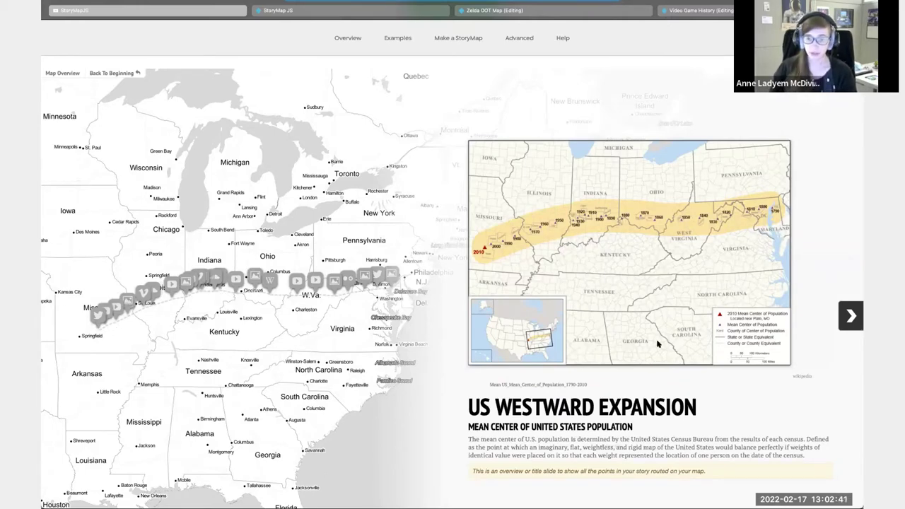
{"action": "left_click", "coordinate": [850, 318]}
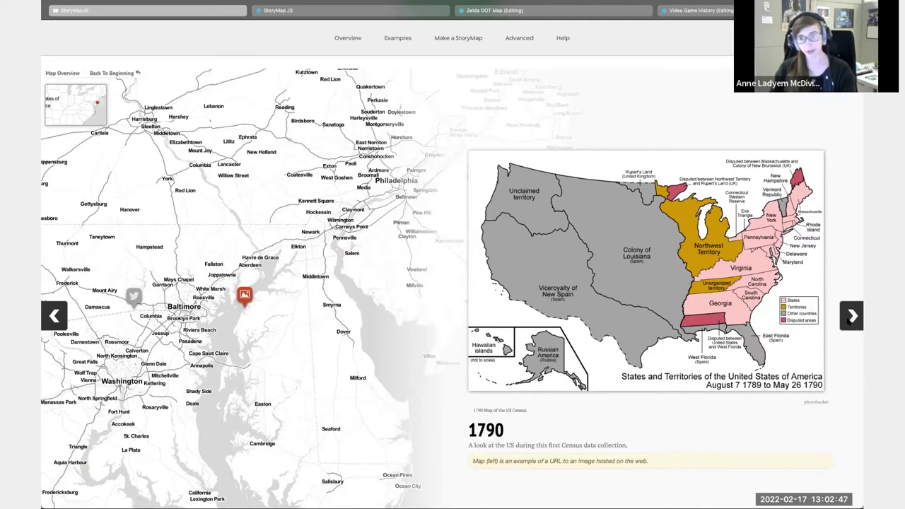
{"action": "left_click", "coordinate": [850, 317]}
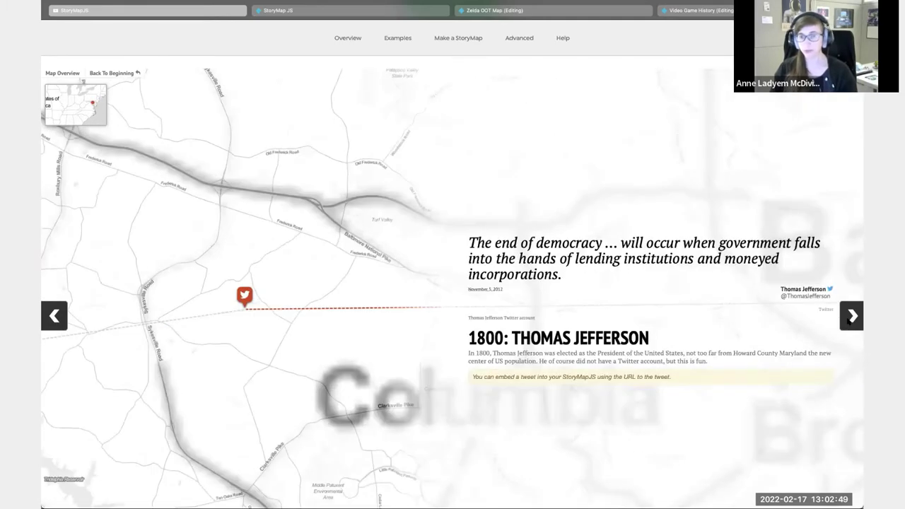
{"action": "left_click", "coordinate": [850, 315]}
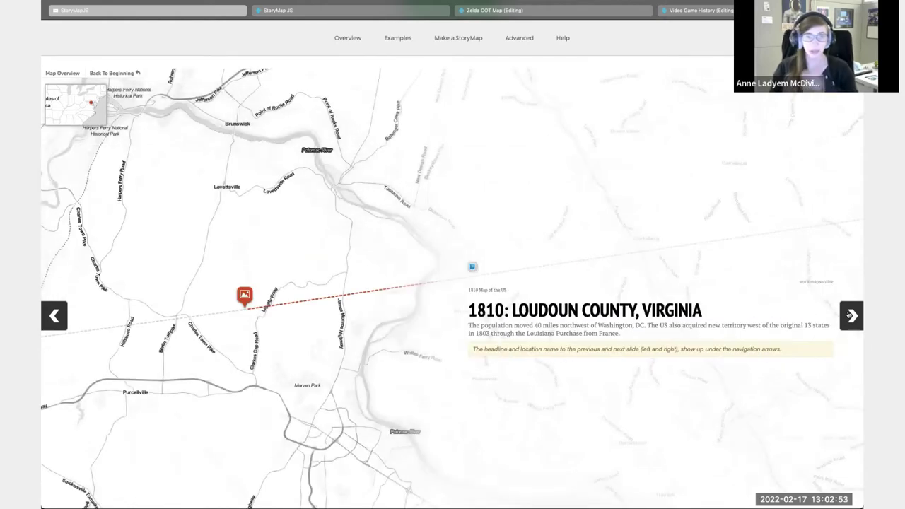
{"action": "left_click", "coordinate": [850, 316]}
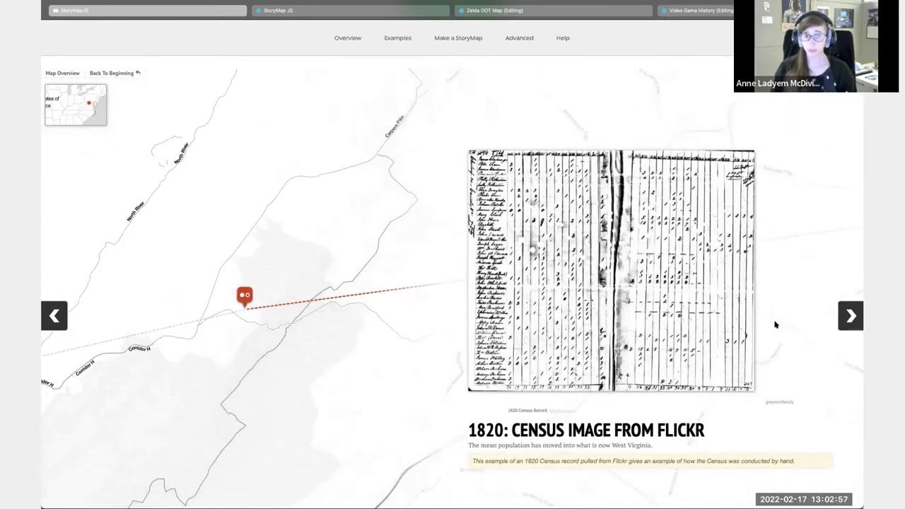
{"action": "scroll", "coordinate": [729, 313], "scroll_direction": "up", "scroll_amount": 3}
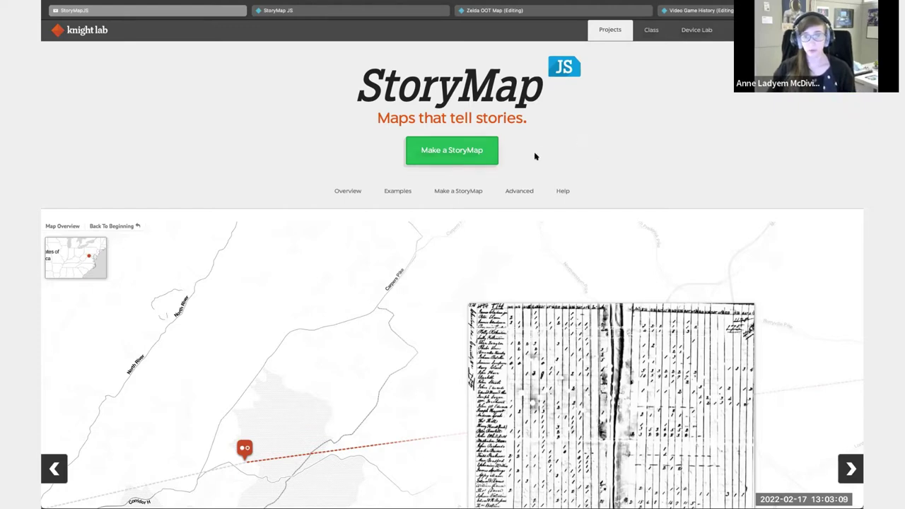
- Start a new StoryMap and scroll the Your StoryMaps list to find Campus Historical Markers
{"action": "left_click", "coordinate": [452, 150]}
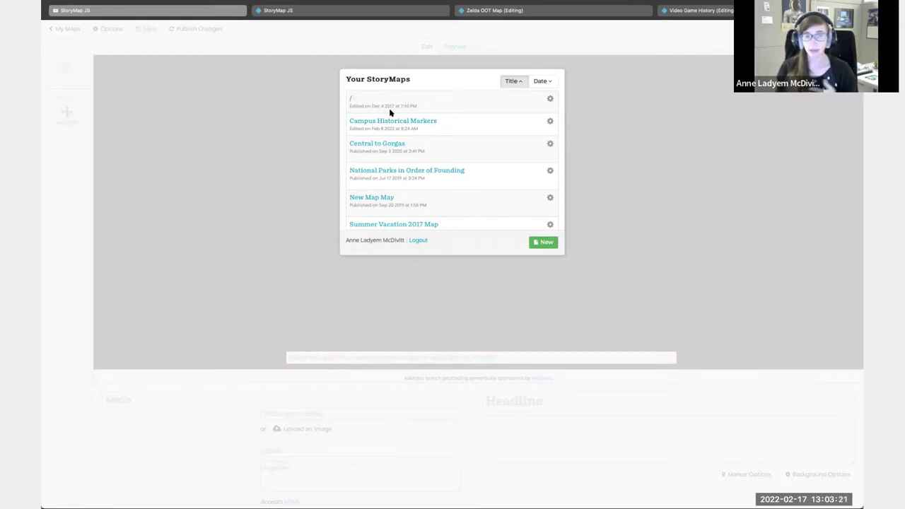
{"action": "scroll", "coordinate": [395, 111], "scroll_direction": "down", "scroll_amount": 4}
{"action": "scroll", "coordinate": [397, 110], "scroll_direction": "up", "scroll_amount": 4}
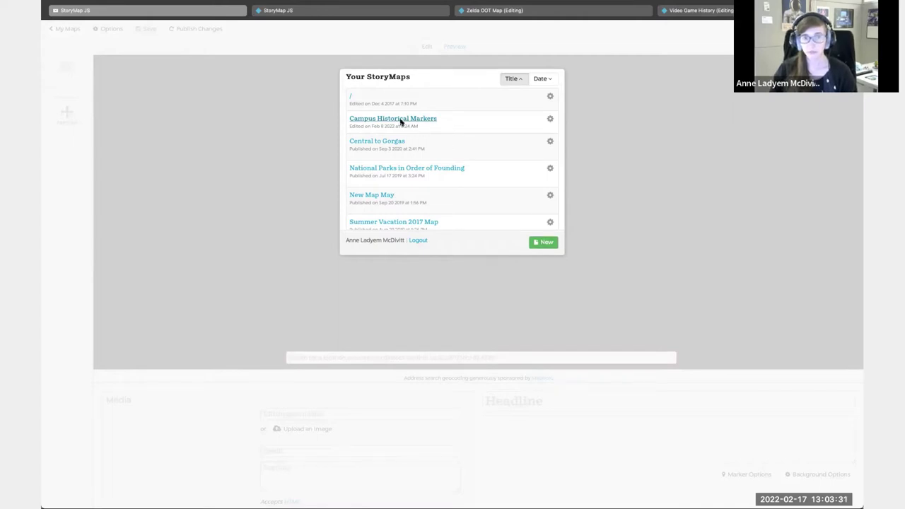
- Open Campus Historical Markers in Preview and advance through Denny Chimes to Amelia Gayle Gorgas
{"action": "left_click", "coordinate": [400, 119]}
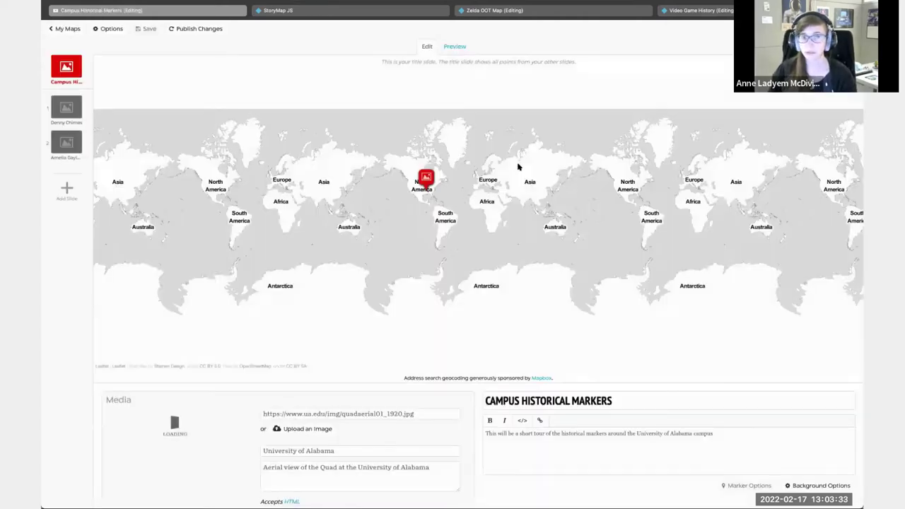
{"action": "left_click", "coordinate": [454, 47]}
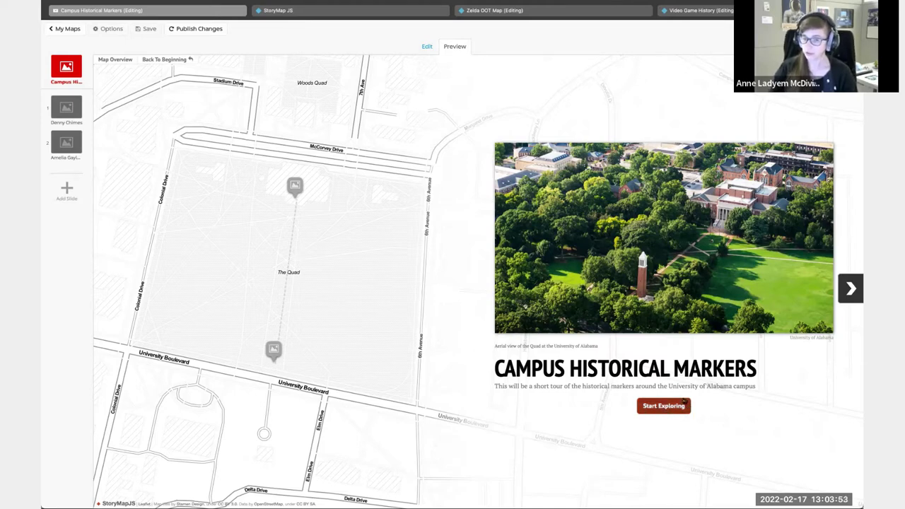
{"action": "left_click", "coordinate": [850, 290]}
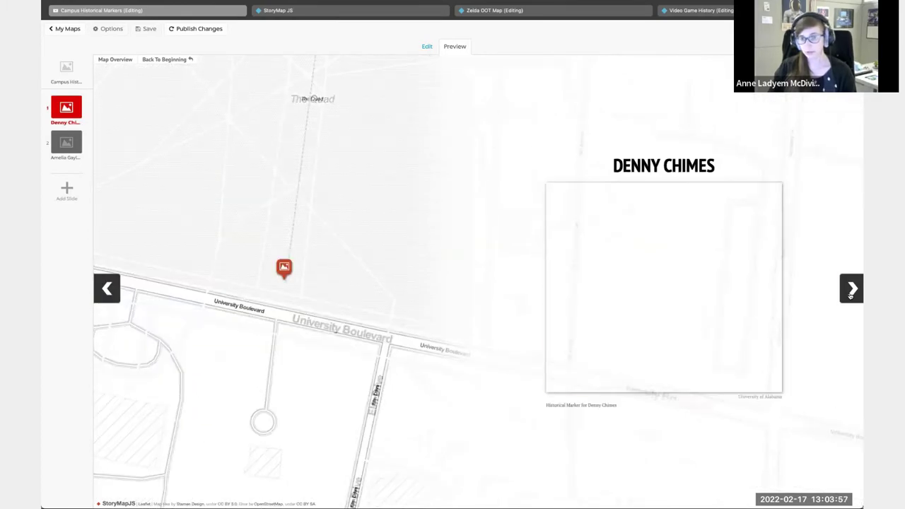
{"action": "left_click", "coordinate": [850, 291]}
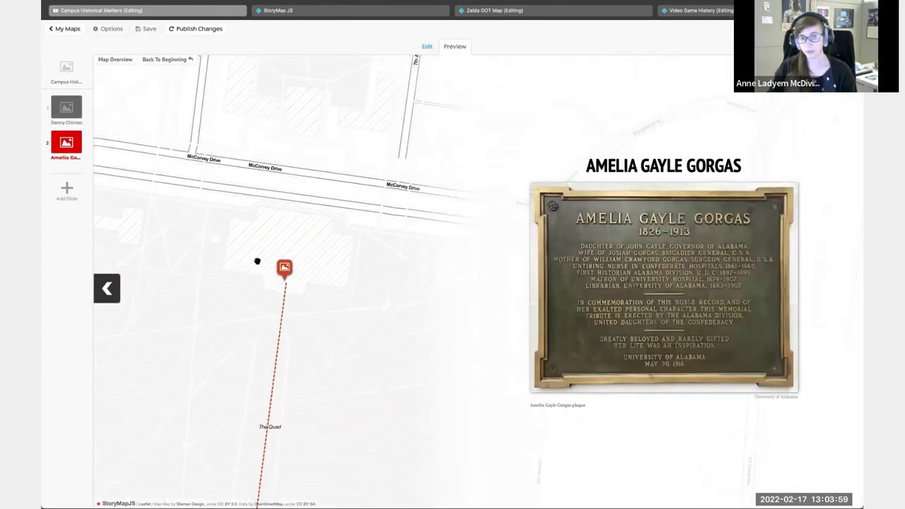
- Navigate back to the title slide, revisiting Denny Chimes through its map marker
{"action": "left_click", "coordinate": [106, 289]}
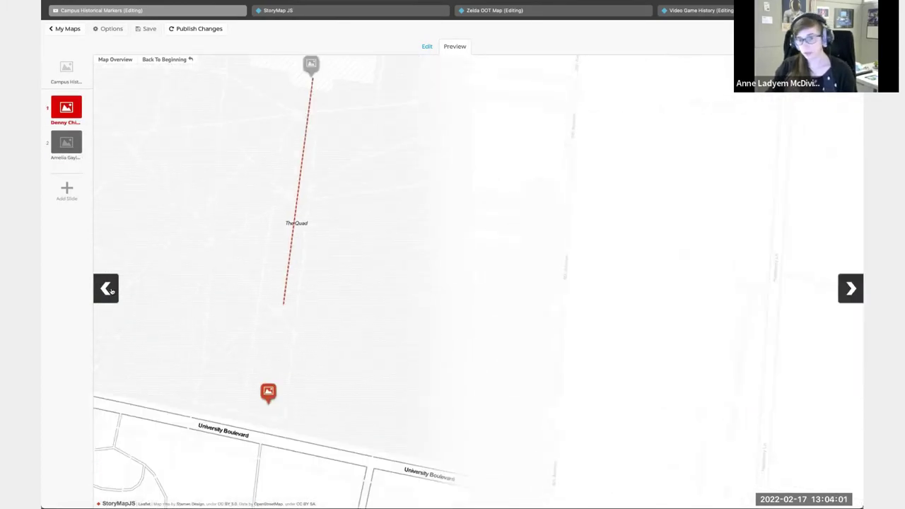
{"action": "left_click", "coordinate": [111, 290]}
{"action": "left_click", "coordinate": [273, 354]}
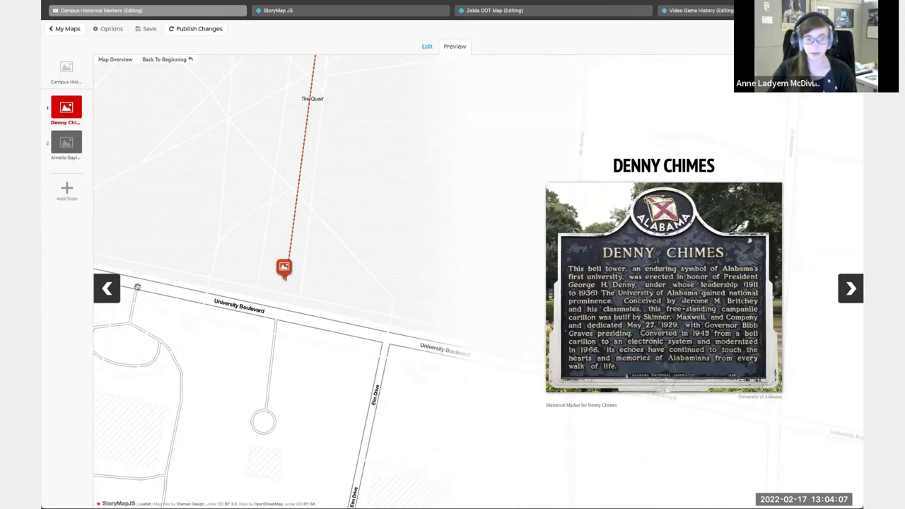
{"action": "left_click", "coordinate": [116, 290]}
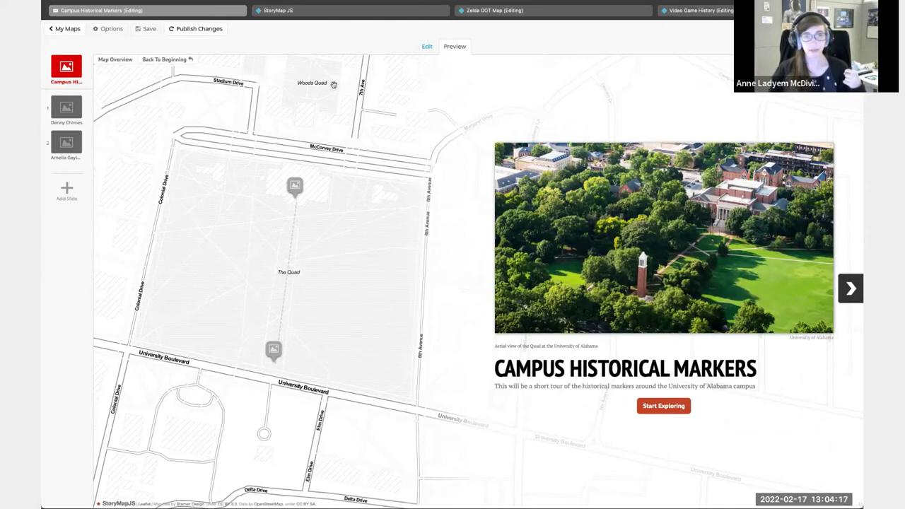
- Switch back to Edit mode, showing the title slide's Quad aerial image details
{"action": "left_click", "coordinate": [427, 48]}
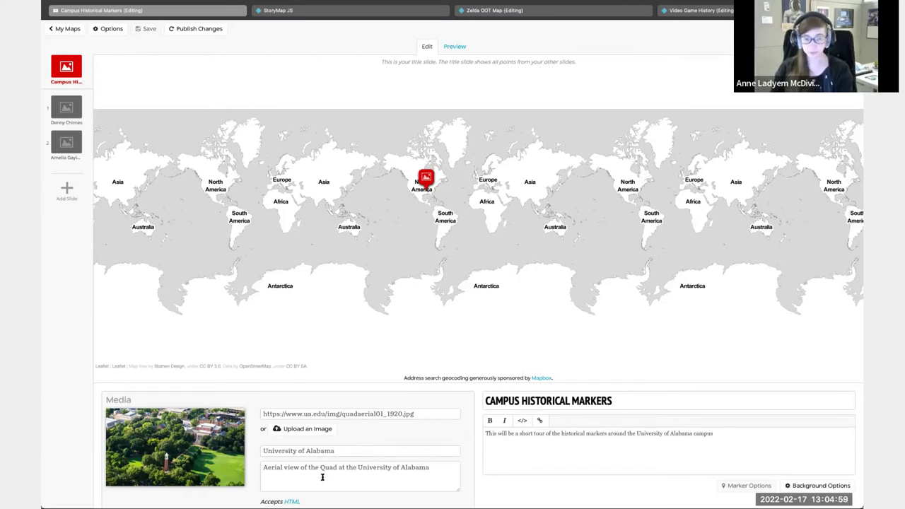
- Select the Denny Chimes slide and enter 'Information about Denny Chimes would go here.' as its description
{"action": "left_click", "coordinate": [67, 110]}
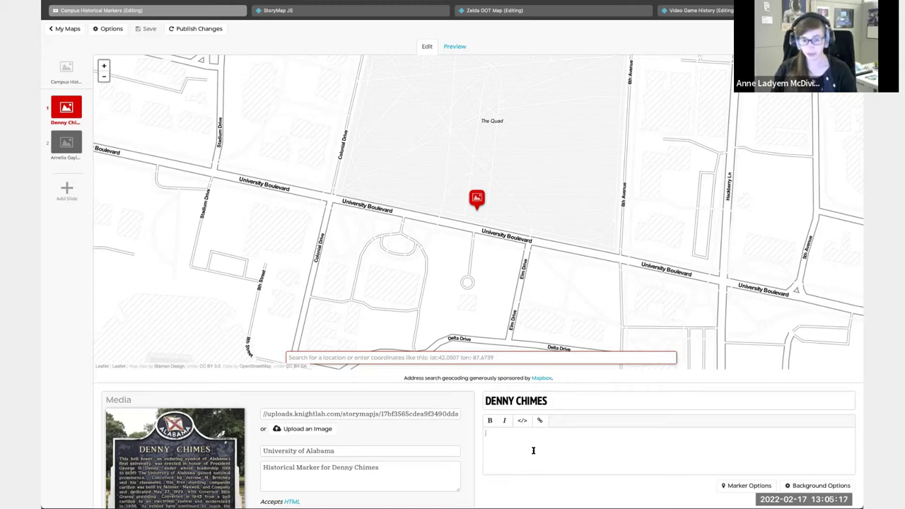
{"action": "type", "text": "This be"}
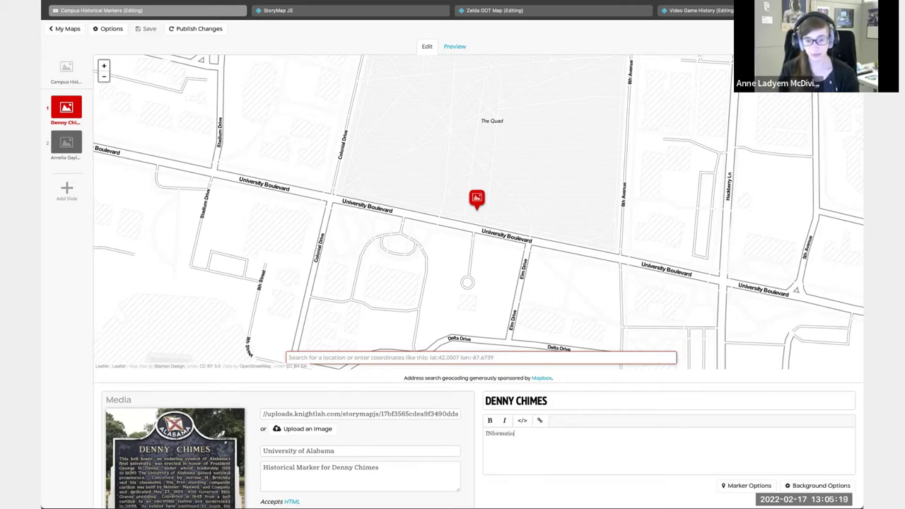
{"action": "key", "text": "BackSpace"}
{"action": "key", "text": "BackSpace"}
{"action": "key", "text": "BackSpace"}
{"action": "key", "text": "BackSpace"}
{"action": "key", "text": "BackSpace"}
{"action": "key", "text": "BackSpace"}
{"action": "type", "text": "nformation a"}
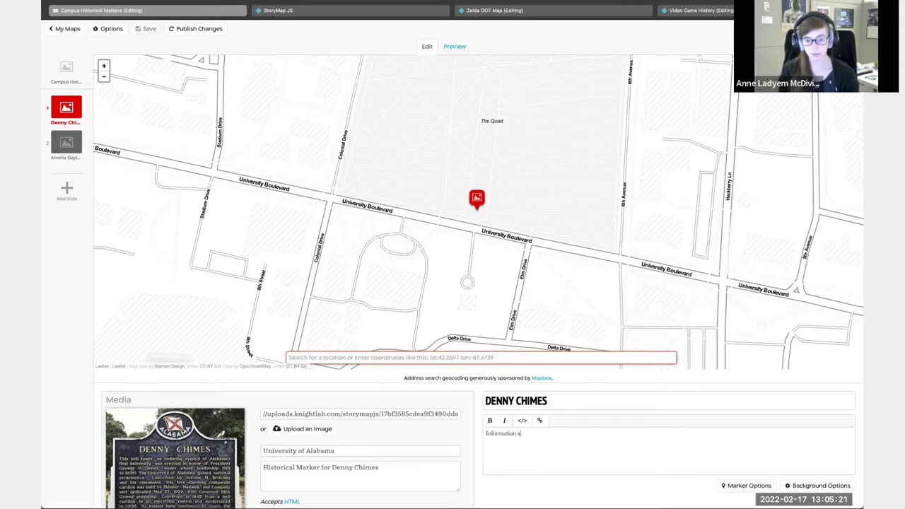
{"action": "type", "text": "bout Denny Chimes would go here."}
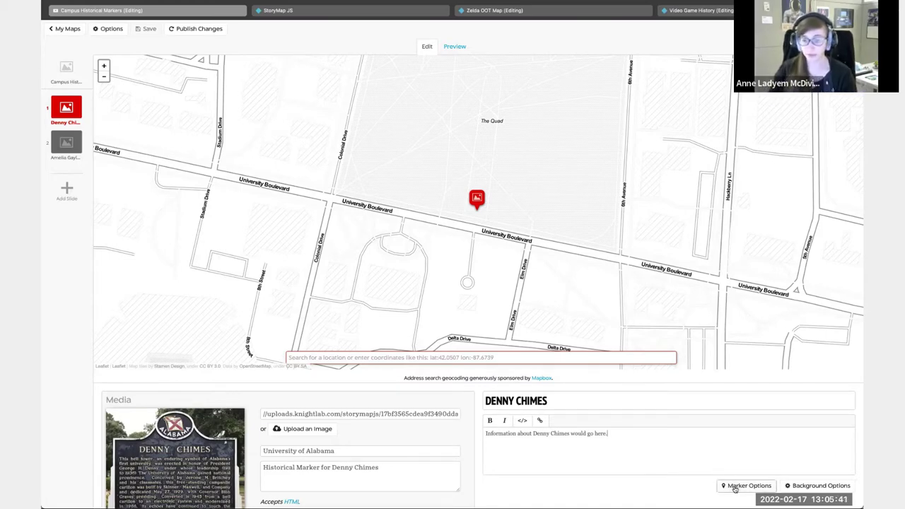
{"action": "left_click", "coordinate": [737, 487]}
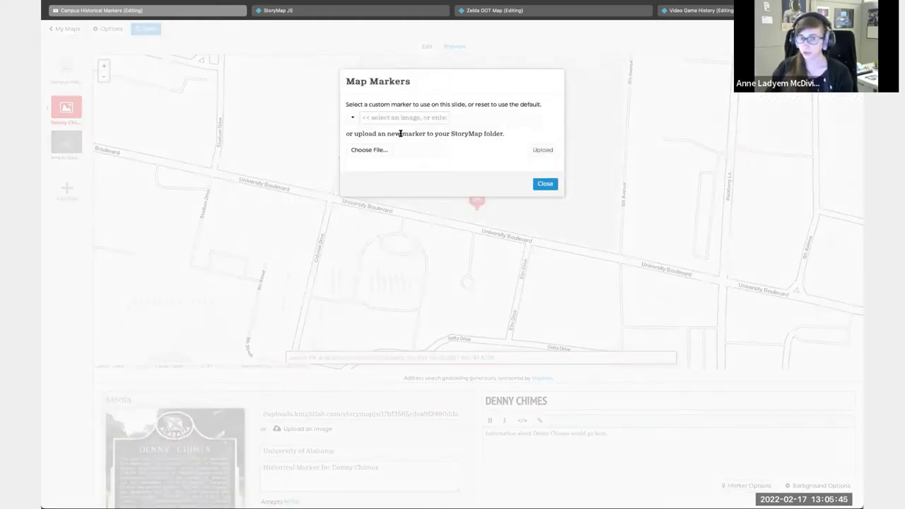
{"action": "left_click", "coordinate": [544, 184]}
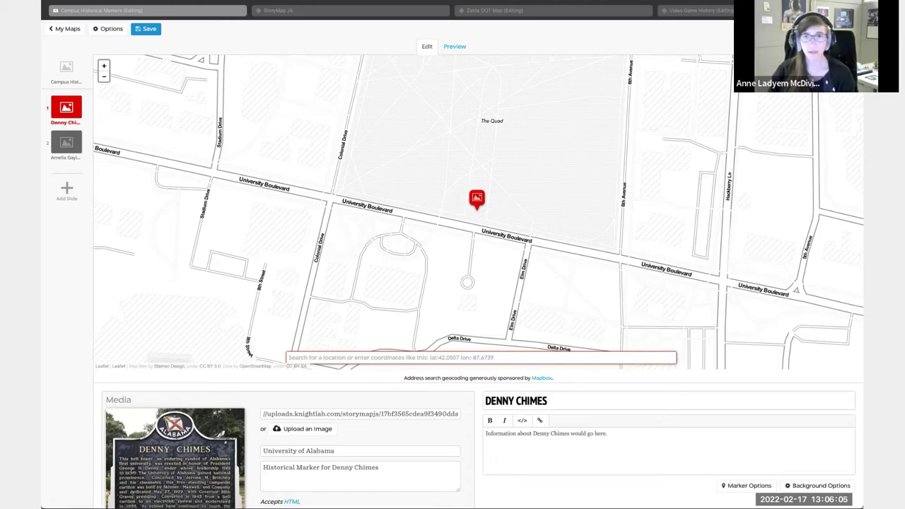
{"action": "left_click", "coordinate": [635, 4]}
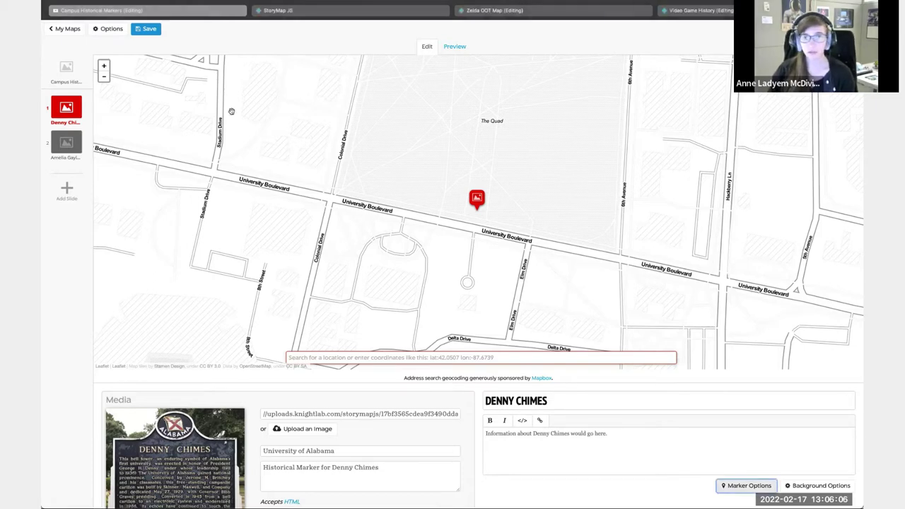
- Add a third slide and drag its marker to the Quad's north end
{"action": "left_click", "coordinate": [67, 189]}
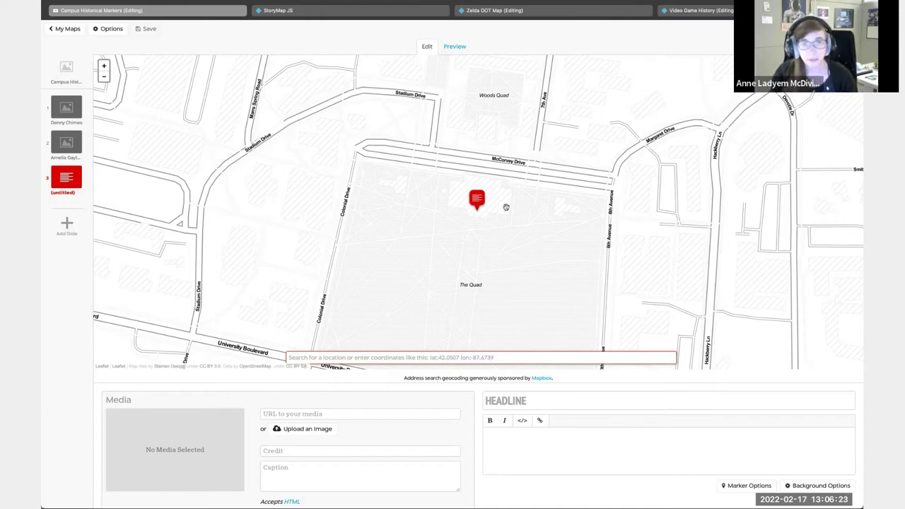
{"action": "left_click_drag", "start_coordinate": [475, 201], "coordinate": [442, 181]}
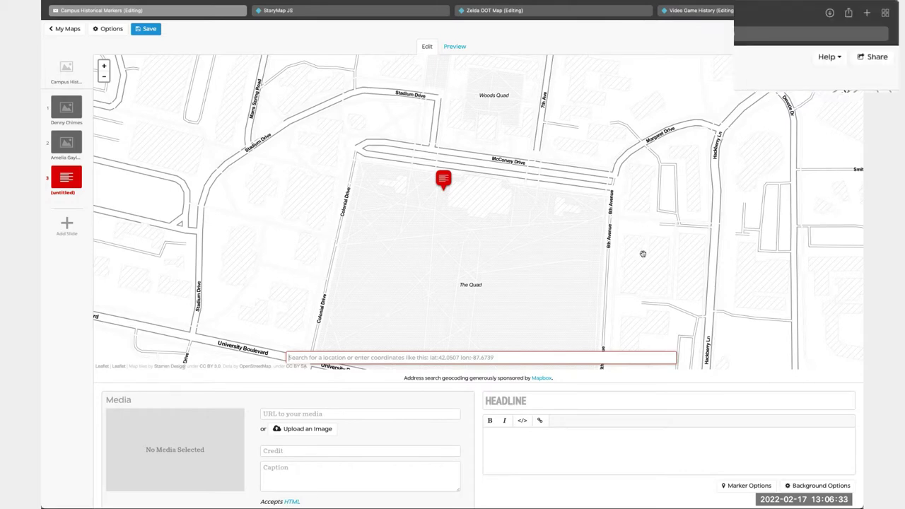
- Search 'tuscaloosa' and centre the slide's map on Tuscaloosa, Alabama
{"action": "left_click", "coordinate": [403, 359]}
{"action": "type", "text": "tus"}
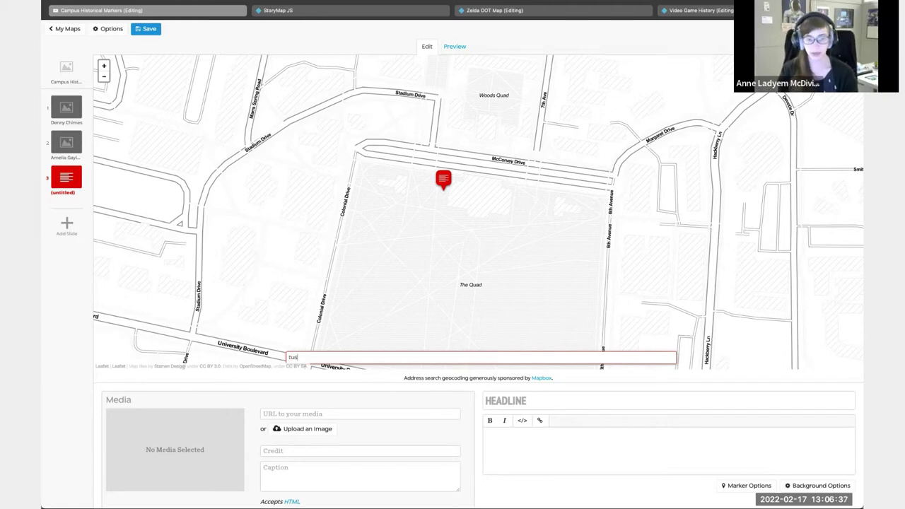
{"action": "type", "text": "caloosa,"}
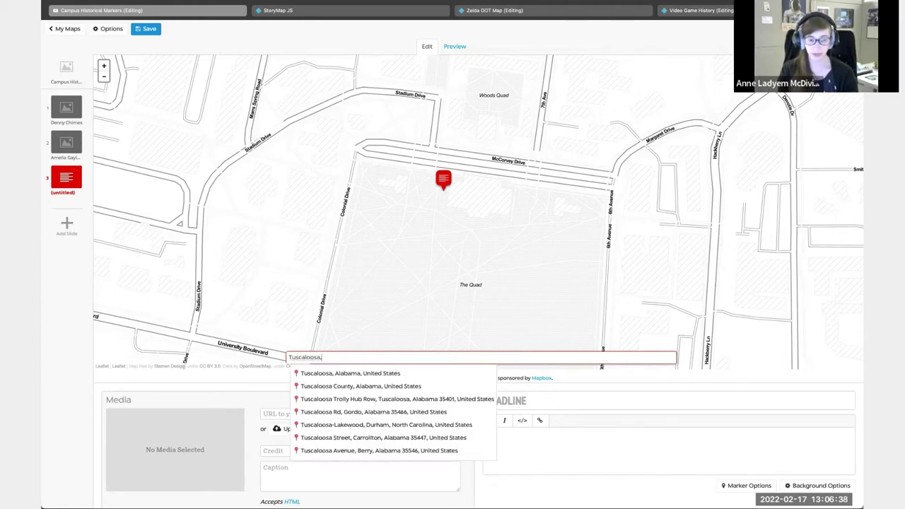
{"action": "left_click", "coordinate": [377, 373]}
{"action": "scroll", "coordinate": [522, 283], "scroll_direction": "down", "scroll_amount": 1}
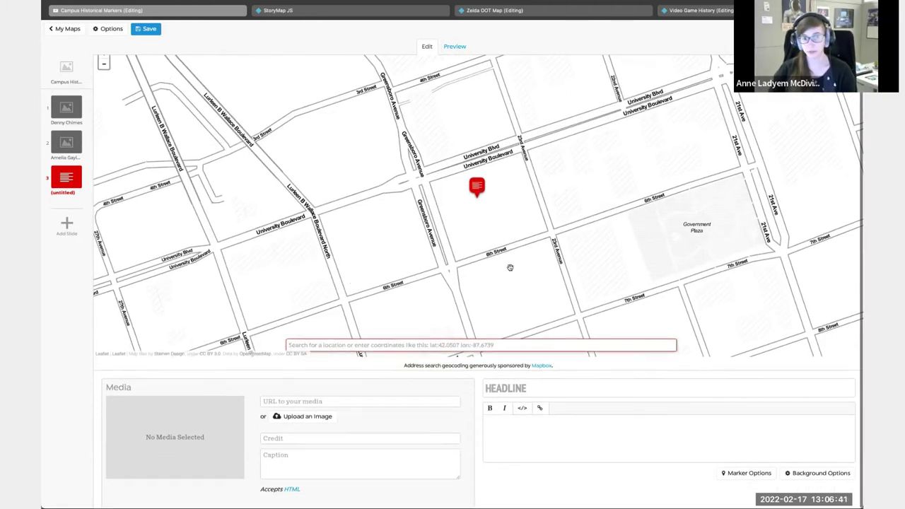
{"action": "mouse_move", "coordinate": [475, 189]}
{"action": "left_mouse_down"}
{"action": "mouse_move", "coordinate": [624, 196]}
{"action": "mouse_move", "coordinate": [486, 190]}
{"action": "left_mouse_up"}
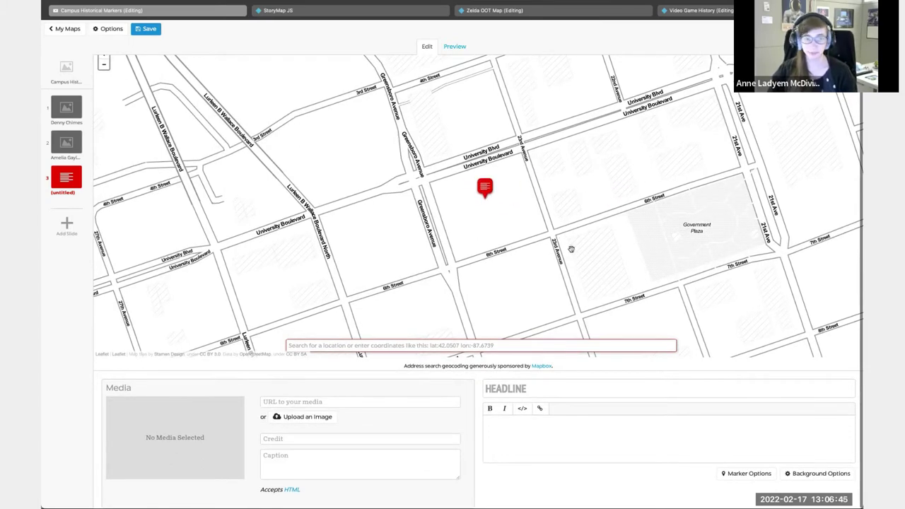
{"action": "scroll", "coordinate": [110, 74], "scroll_direction": "up", "scroll_amount": 1}
- Drag the marker onto The Quad, zooming in to place it by McCorvey Drive
{"action": "left_click", "coordinate": [103, 76]}
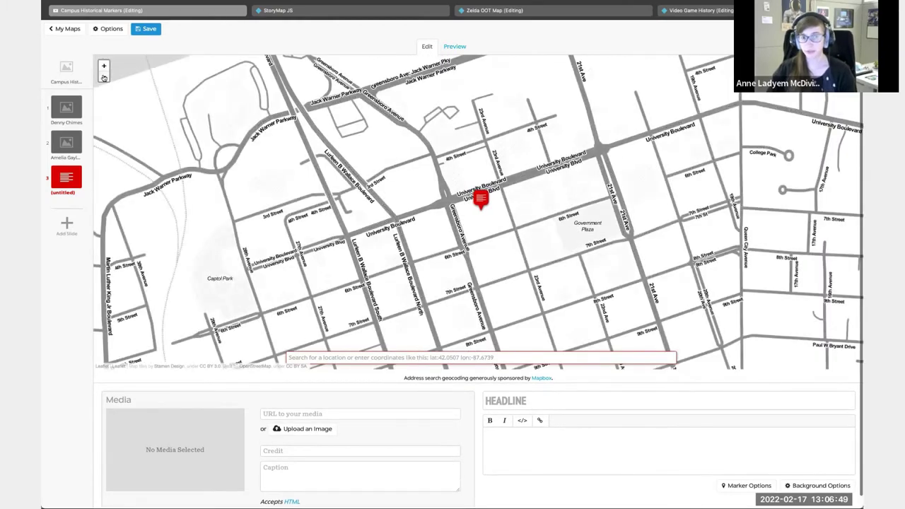
{"action": "scroll", "coordinate": [435, 203], "scroll_direction": "down", "scroll_amount": 1}
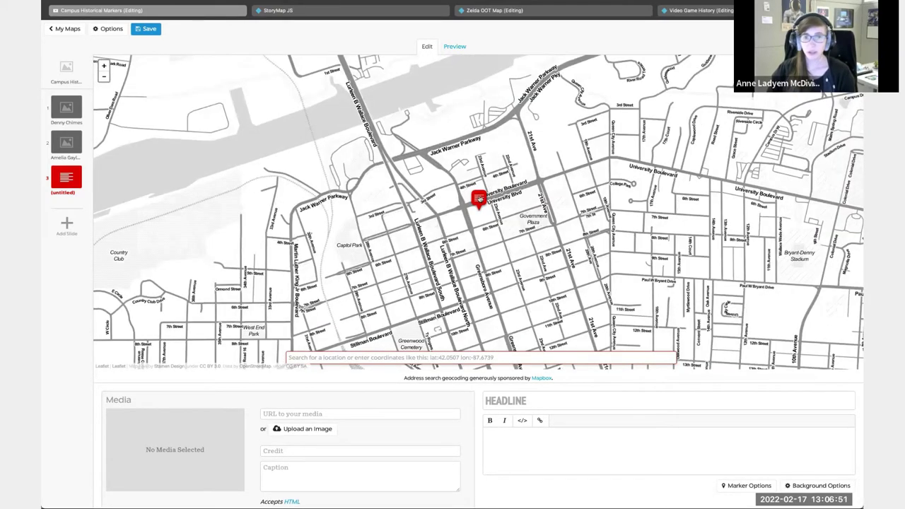
{"action": "mouse_move", "coordinate": [482, 199]}
{"action": "left_mouse_down"}
{"action": "mouse_move", "coordinate": [589, 178]}
{"action": "mouse_move", "coordinate": [682, 174]}
{"action": "left_mouse_up"}
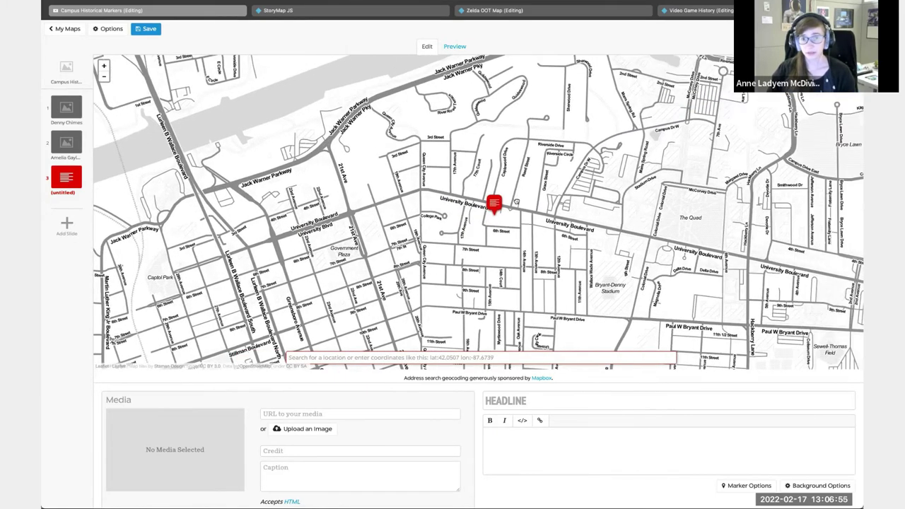
{"action": "left_click_drag", "start_coordinate": [493, 202], "coordinate": [698, 204]}
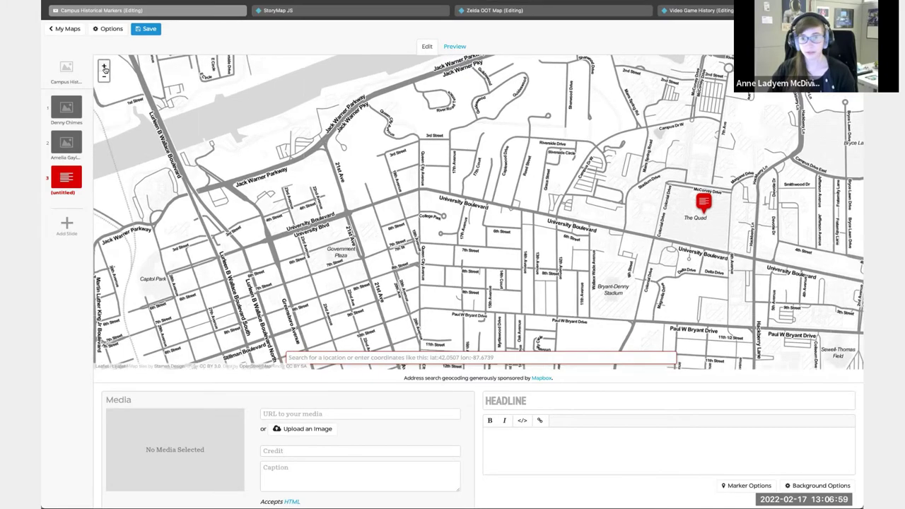
{"action": "left_click", "coordinate": [104, 68]}
{"action": "left_click_drag", "start_coordinate": [564, 151], "coordinate": [518, 150]}
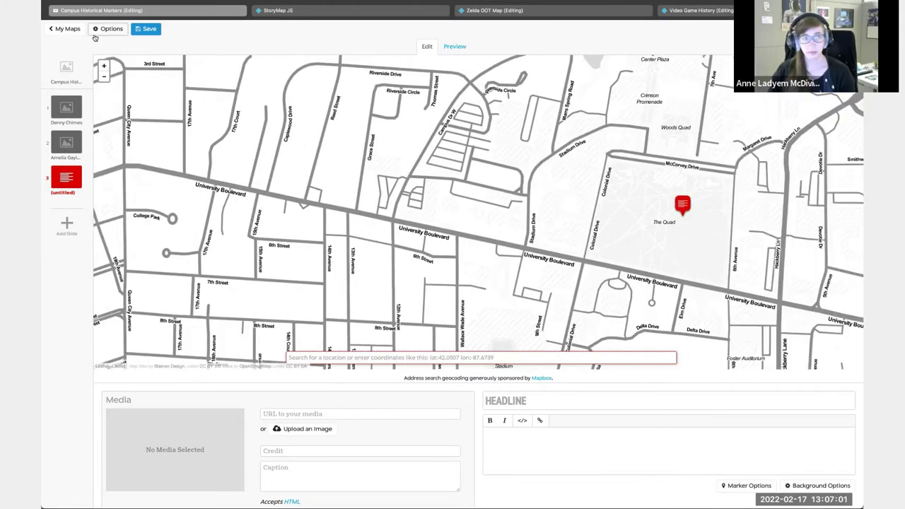
{"action": "left_click", "coordinate": [105, 65]}
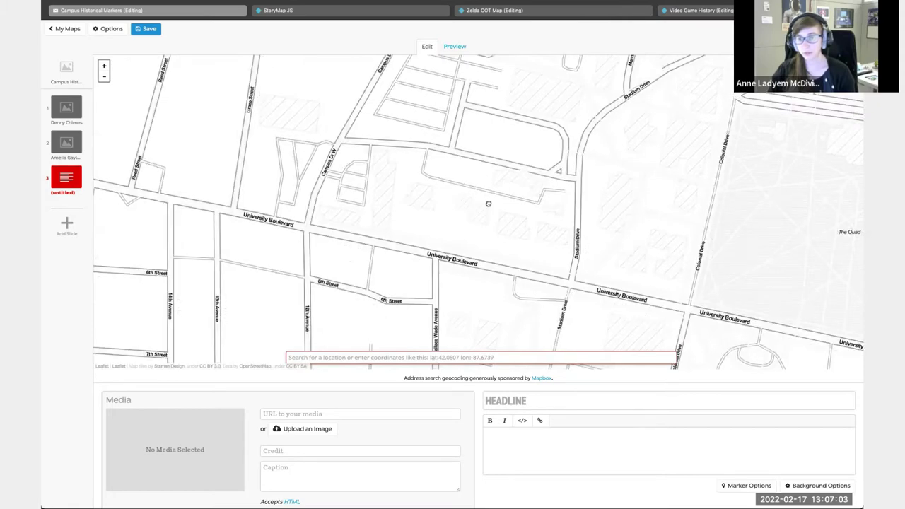
{"action": "left_click_drag", "start_coordinate": [481, 204], "coordinate": [233, 180]}
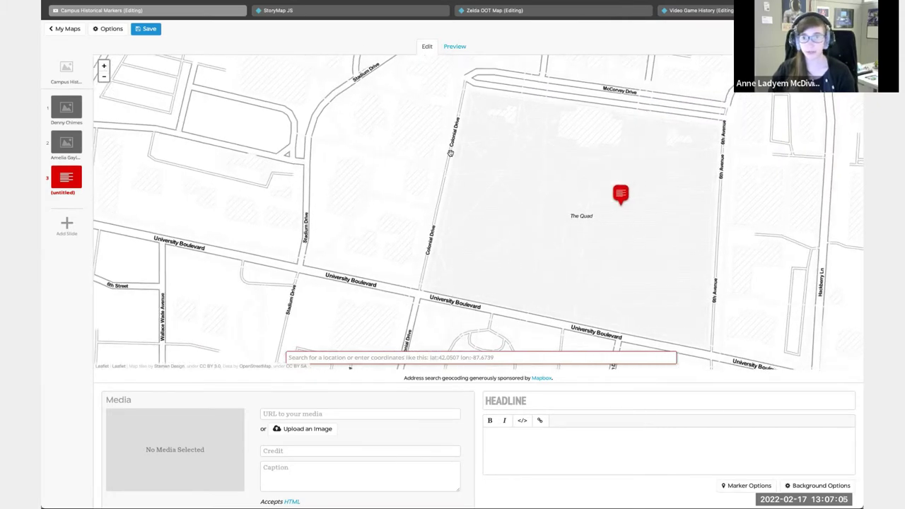
{"action": "scroll", "coordinate": [601, 151], "scroll_direction": "up", "scroll_amount": 1}
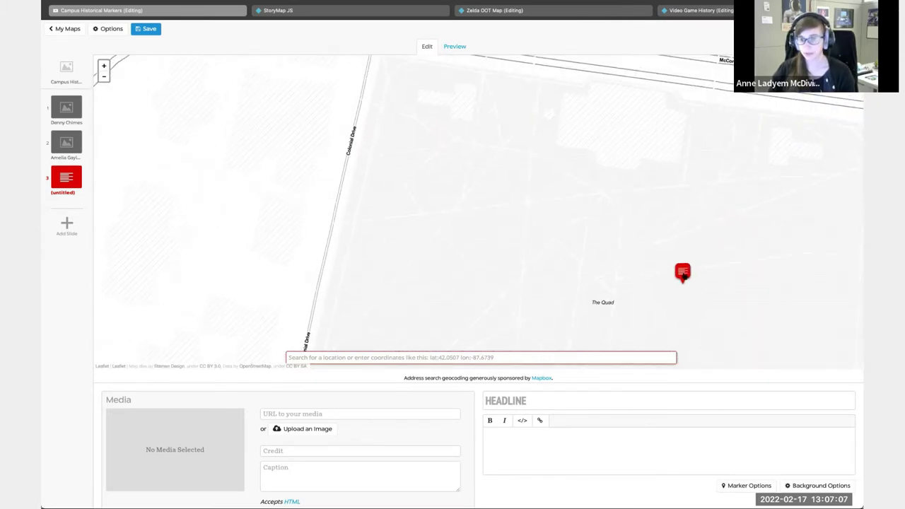
{"action": "mouse_move", "coordinate": [684, 275]}
{"action": "left_mouse_down"}
{"action": "mouse_move", "coordinate": [598, 111]}
{"action": "mouse_move", "coordinate": [549, 103]}
{"action": "left_mouse_up"}
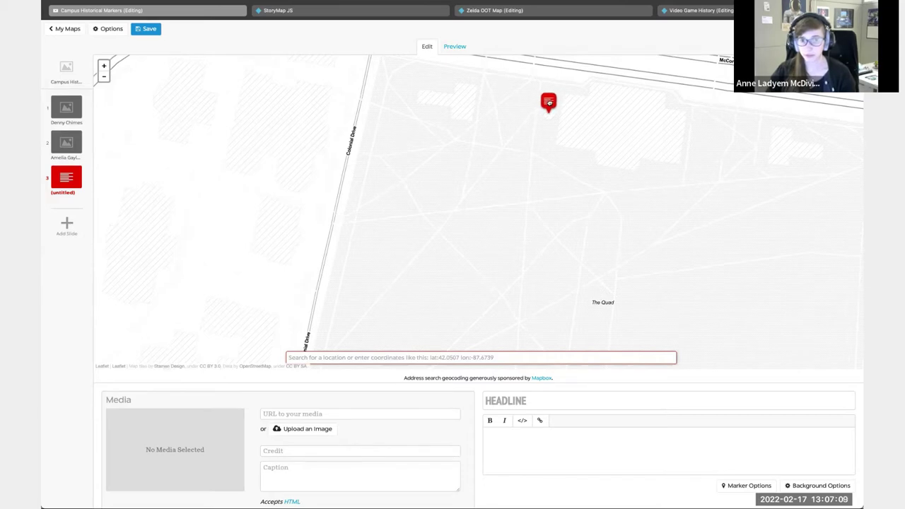
- Give the third slide the headline 'LITTLE ROUND HOUSE'
{"action": "left_click", "coordinate": [525, 398]}
{"action": "type", "text": "LITTLE ROUND HOUSE"}
- Type the description 'information about little round house would go here'
{"action": "left_click", "coordinate": [535, 452]}
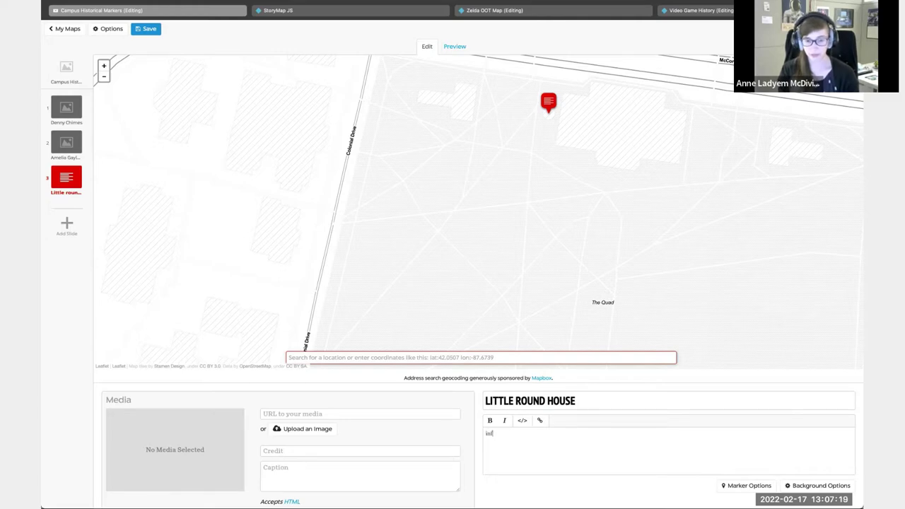
{"action": "key", "text": "BackSpace"}
{"action": "key", "text": "BackSpace"}
{"action": "key", "text": "BackSpace"}
{"action": "type", "text": "nformation about little round house would g"}
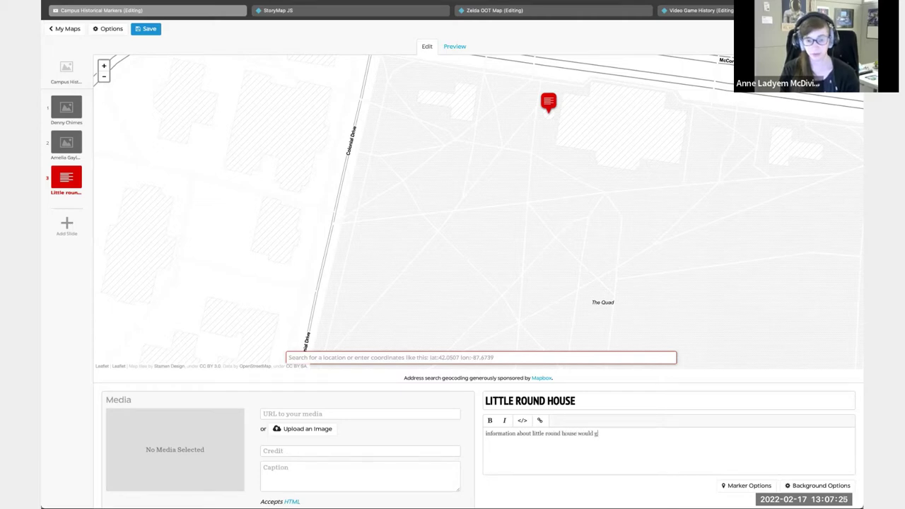
{"action": "type", "text": "o here."}
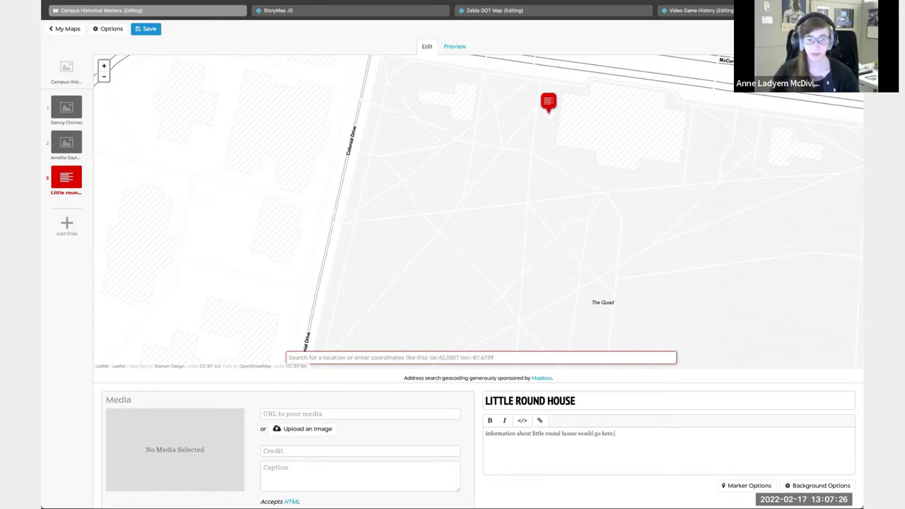
- Upload the Little Round House marker photo PNG as the slide's media image
{"action": "left_click", "coordinate": [377, 415]}
{"action": "left_click", "coordinate": [322, 429]}
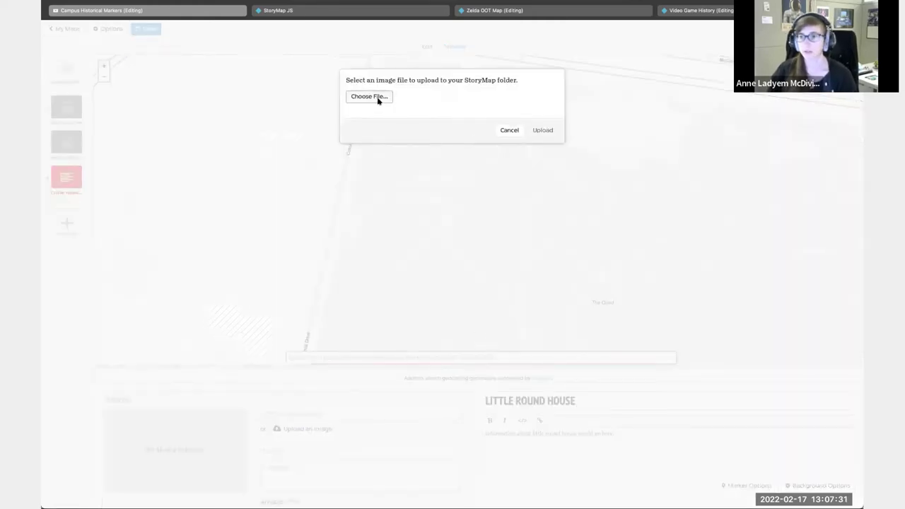
{"action": "left_click", "coordinate": [378, 98]}
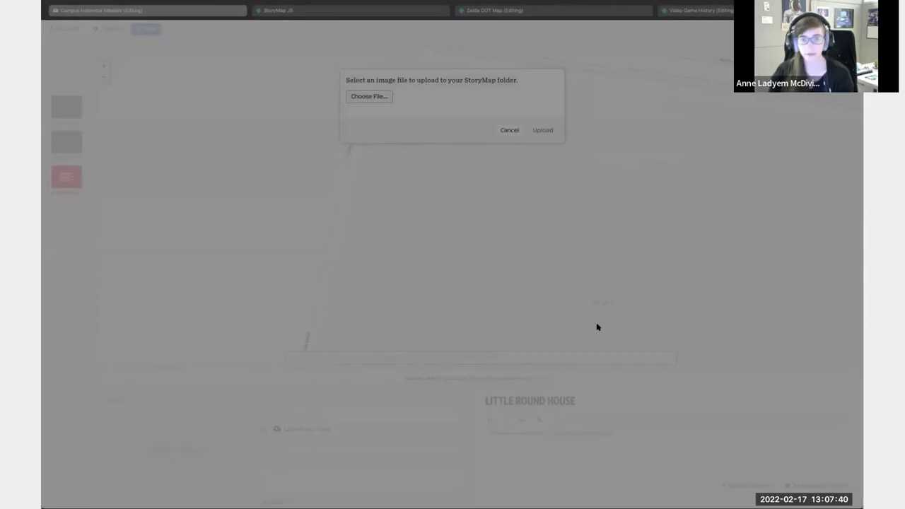
{"action": "double_click", "coordinate": [596, 323]}
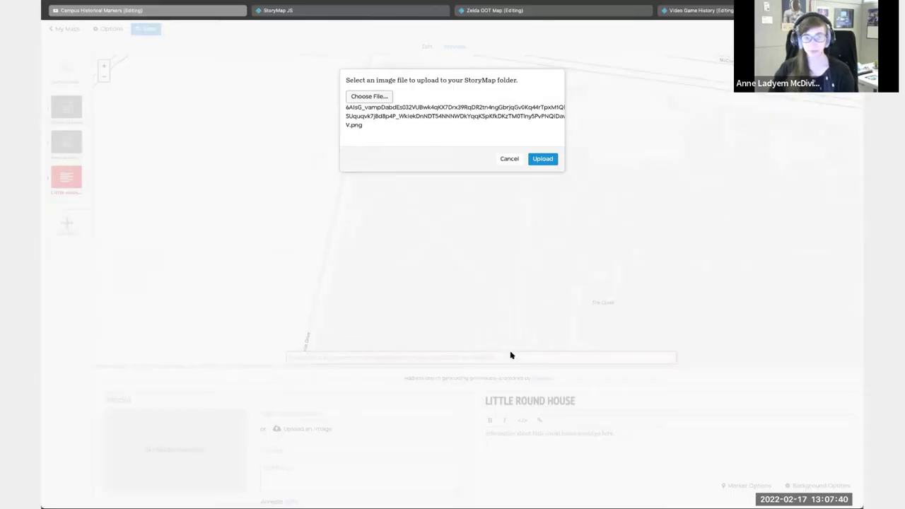
{"action": "left_click", "coordinate": [542, 160]}
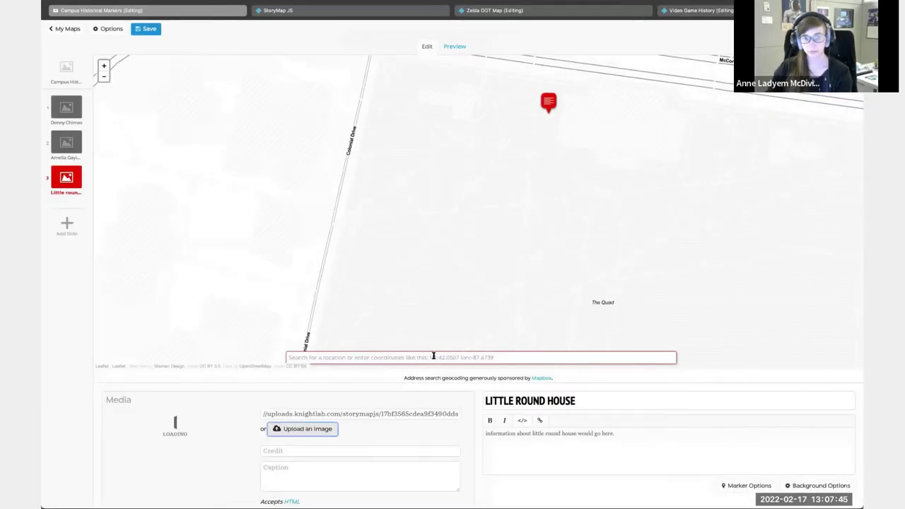
- Set the photo credit to 'University of Alabama' and caption 'Little Round House Campus Marker'
{"action": "scroll", "coordinate": [464, 429], "scroll_direction": "down", "scroll_amount": 1}
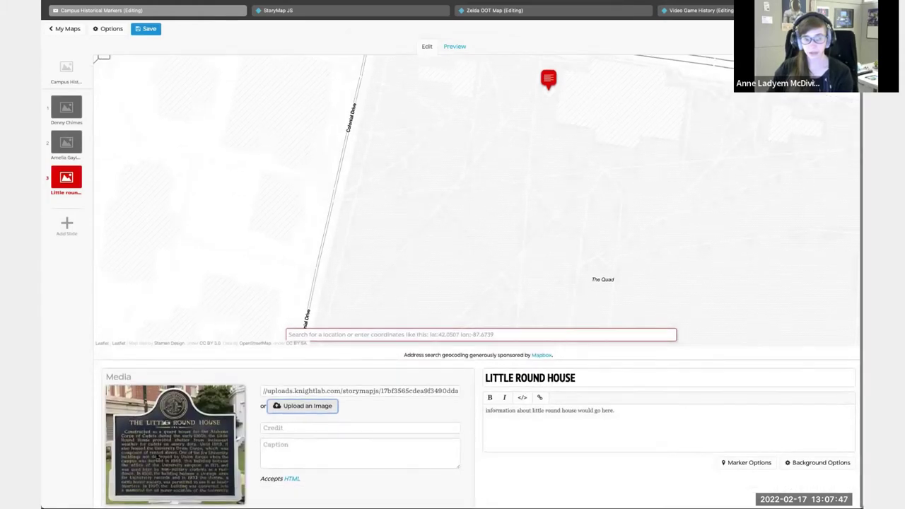
{"action": "left_click", "coordinate": [286, 427]}
{"action": "type", "text": "University of Alabama"}
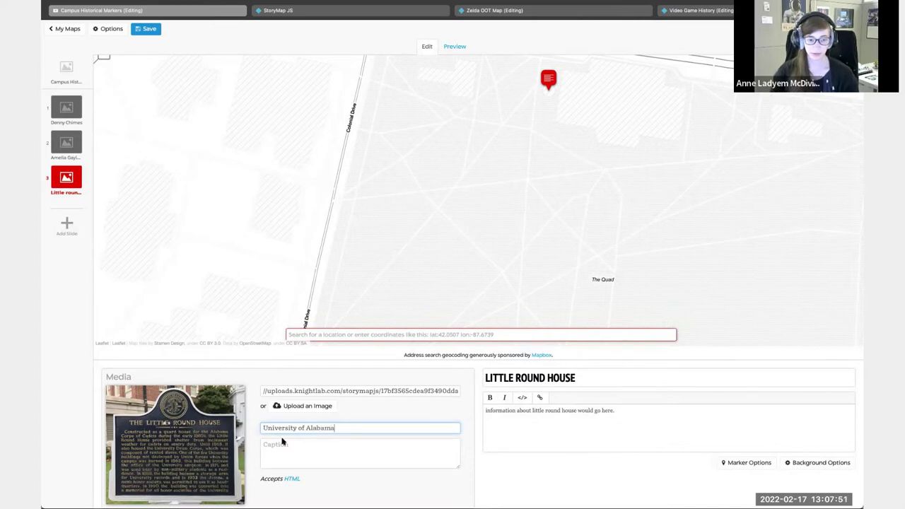
{"action": "left_click", "coordinate": [282, 441]}
{"action": "type", "text": "Little"}
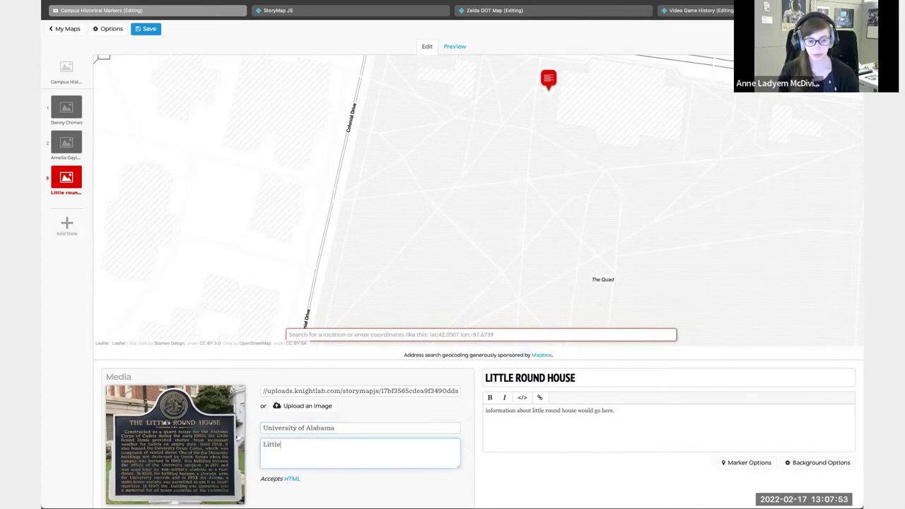
{"action": "type", "text": " Round House Campus Marker"}
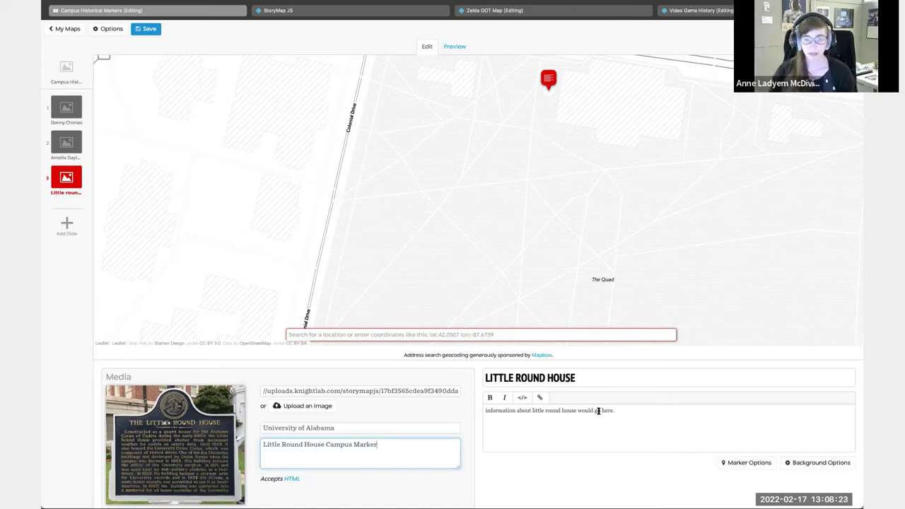
- Preview the finished Little Round House slide, then add a new fourth slide
{"action": "left_click", "coordinate": [453, 49]}
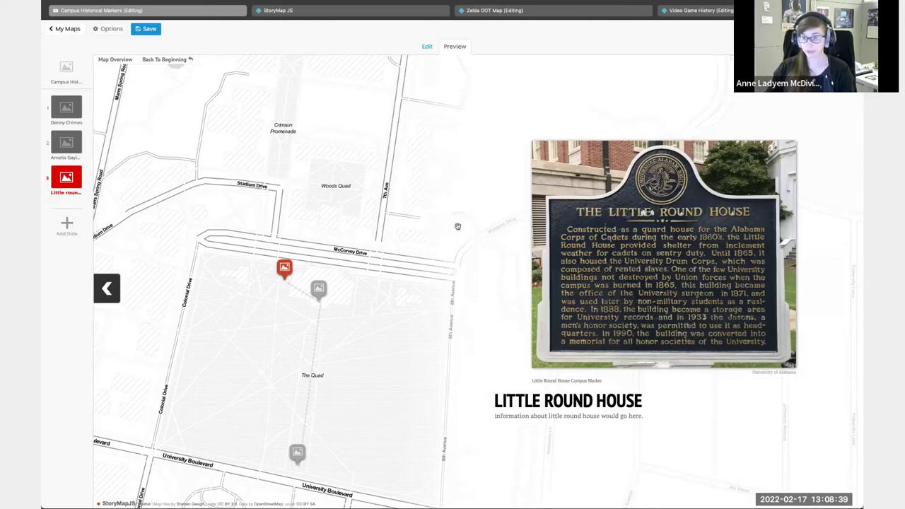
{"action": "left_click", "coordinate": [66, 228]}
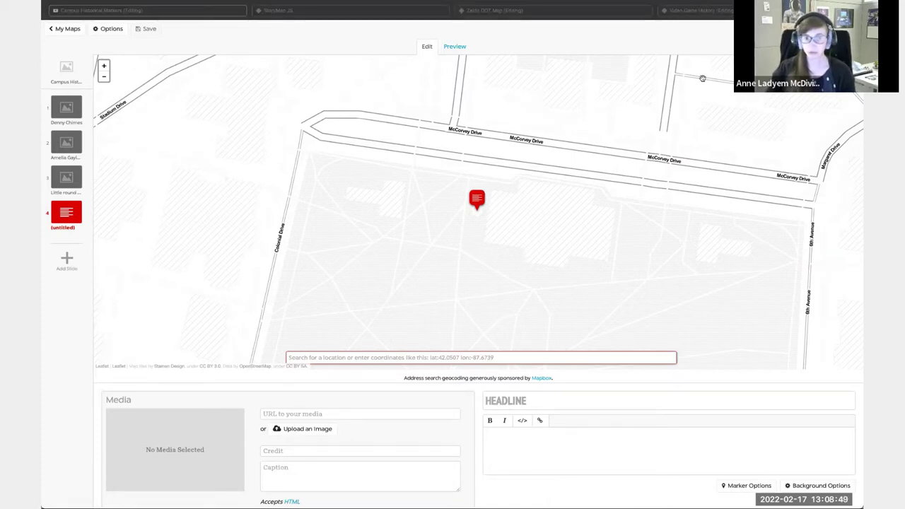
- Place the new slide's marker on The Quad and headline it 'UA VIRTUAL CAMPUS TOUR GORGAS LIBRARY'
{"action": "left_click", "coordinate": [550, 150]}
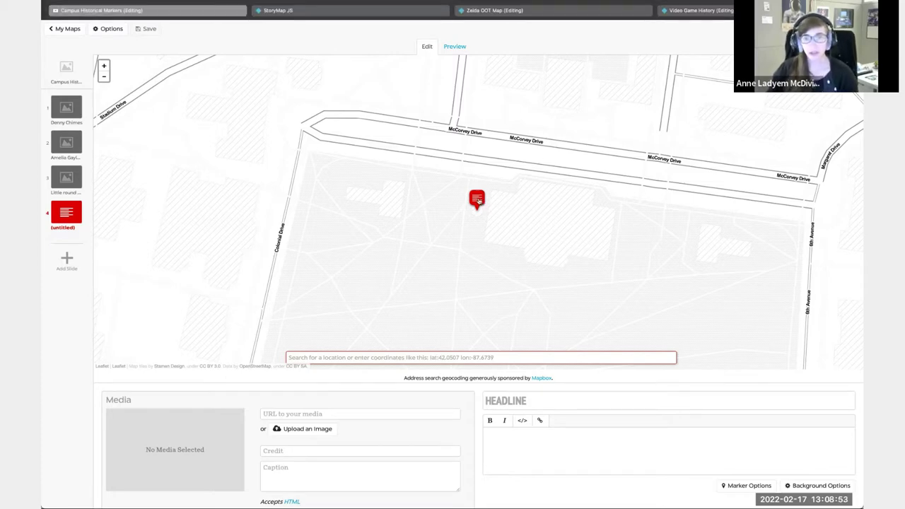
{"action": "mouse_move", "coordinate": [478, 202]}
{"action": "left_mouse_down"}
{"action": "mouse_move", "coordinate": [533, 198]}
{"action": "mouse_move", "coordinate": [549, 217]}
{"action": "left_mouse_up"}
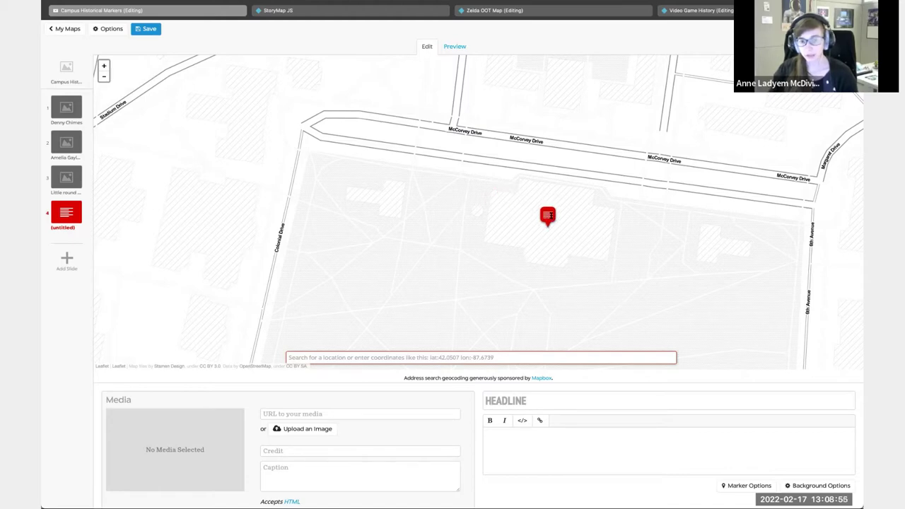
{"action": "left_click", "coordinate": [555, 400]}
{"action": "type", "text": "UA VIRTUAKL"}
{"action": "key", "text": "BackSpace"}
{"action": "key", "text": "BackSpace"}
{"action": "key", "text": "BackSpace"}
{"action": "type", "text": "L T"}
{"action": "key", "text": "BackSpace"}
{"action": "type", "text": "CASM"}
{"action": "key", "text": "BackSpace"}
{"action": "key", "text": "BackSpace"}
{"action": "type", "text": "MPUS TOUR GORGAS LIBRARY"}
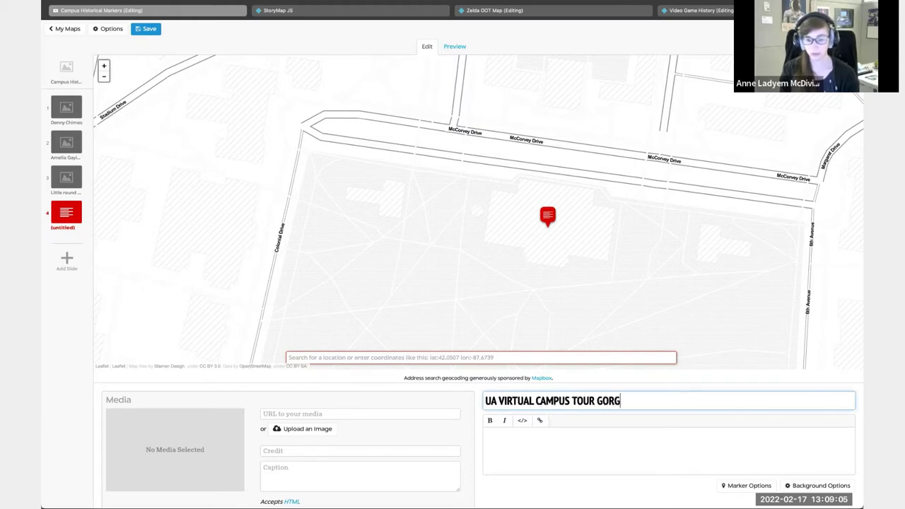
{"action": "left_click", "coordinate": [357, 412]}
- Paste the YouTube link as media, credited 'University of Alabama' and captioned 'UA Campus Tour'
{"action": "type", "text": "https://youtu.be/wvBDKm4t0yw"}
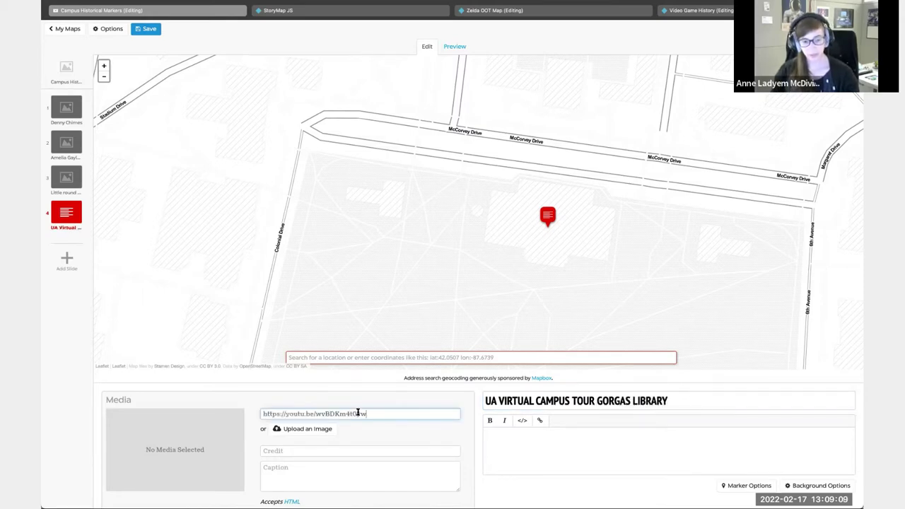
{"action": "left_click", "coordinate": [333, 450]}
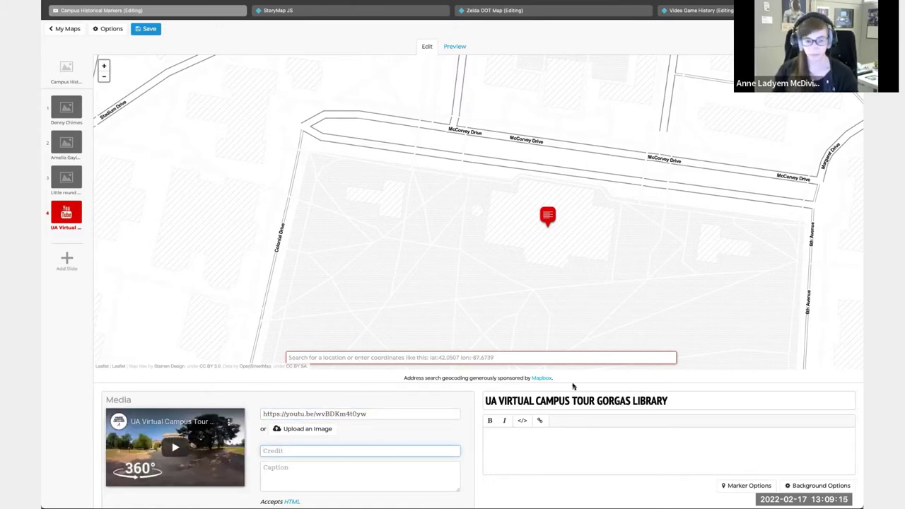
{"action": "type", "text": "The U"}
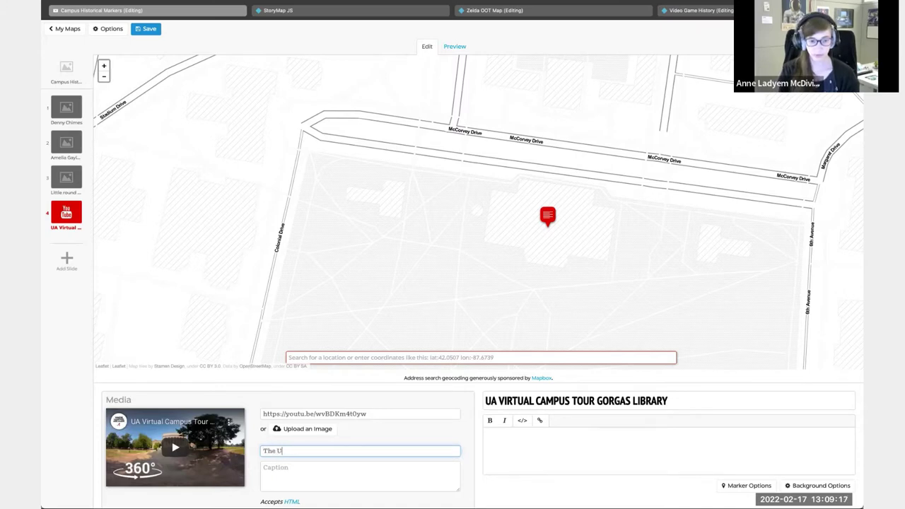
{"action": "type", "text": "niverisit"}
{"action": "key", "text": "BackSpace"}
{"action": "key", "text": "BackSpace"}
{"action": "key", "text": "BackSpace"}
{"action": "key", "text": "BackSpace"}
{"action": "key", "text": "BackSpace"}
{"action": "key", "text": "BackSpace"}
{"action": "key", "text": "BackSpace"}
{"action": "key", "text": "BackSpace"}
{"action": "key", "text": "BackSpace"}
{"action": "key", "text": "BackSpace"}
{"action": "key", "text": "BackSpace"}
{"action": "key", "text": "BackSpace"}
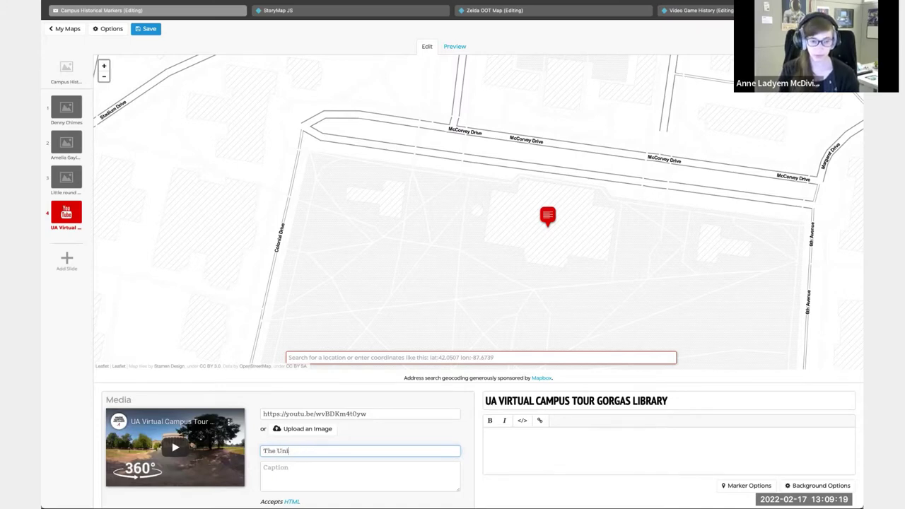
{"action": "key", "text": "BackSpace"}
{"action": "key", "text": "BackSpace"}
{"action": "type", "text": "Universi"}
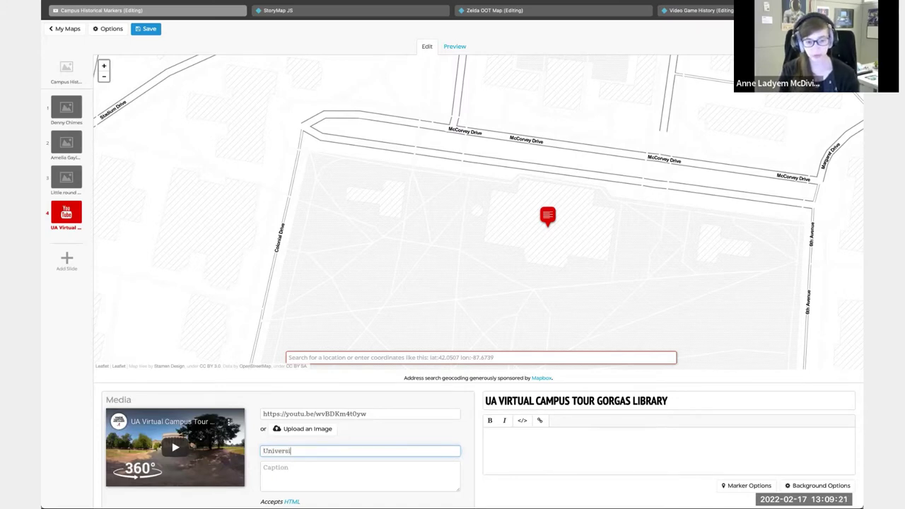
{"action": "type", "text": "ty of Alabama"}
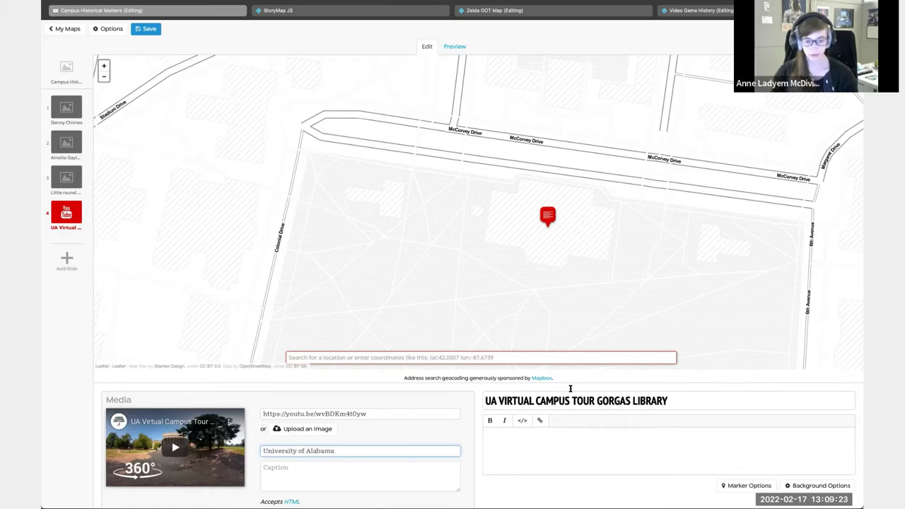
{"action": "key", "text": "Tab"}
{"action": "type", "text": "UA C"}
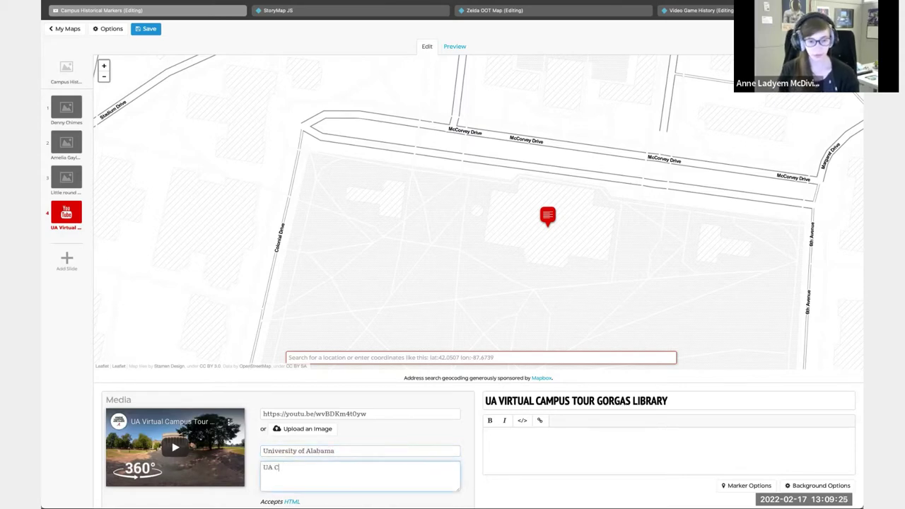
{"action": "type", "text": "ampus Tour"}
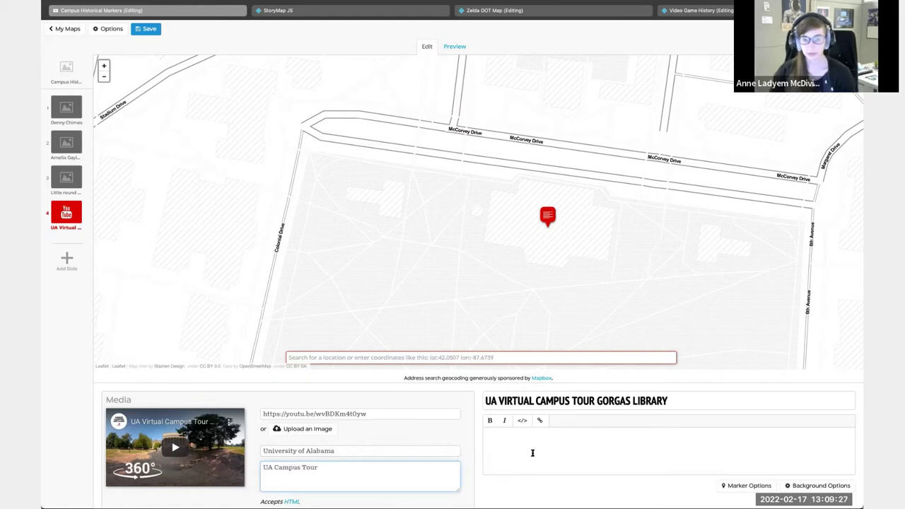
{"action": "left_click", "coordinate": [540, 445]}
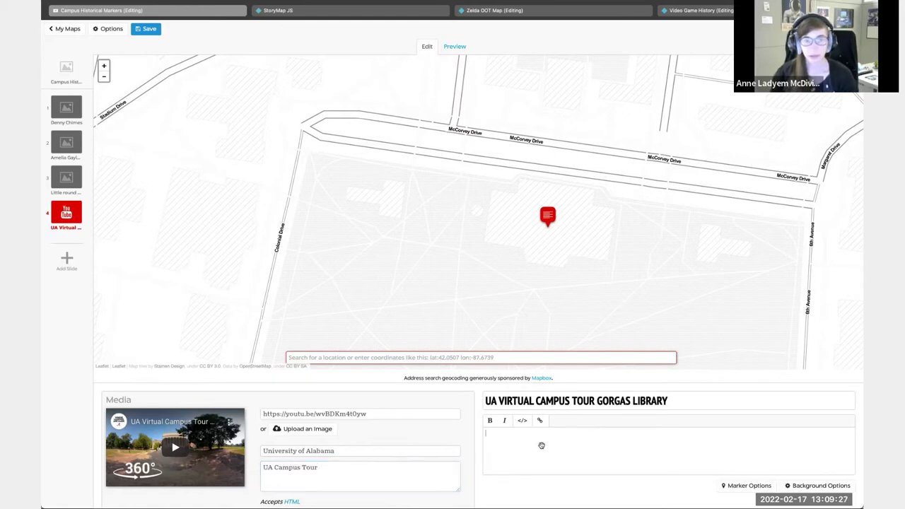
- Preview the Amelia Gayle, Little Round House and Denny Chimes slides, ending on the title slide
{"action": "left_click", "coordinate": [455, 48]}
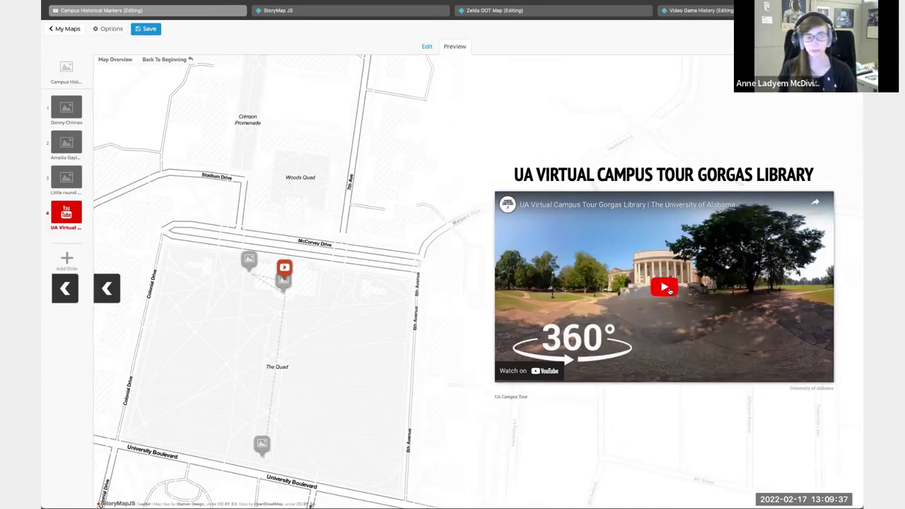
{"action": "left_click", "coordinate": [167, 61]}
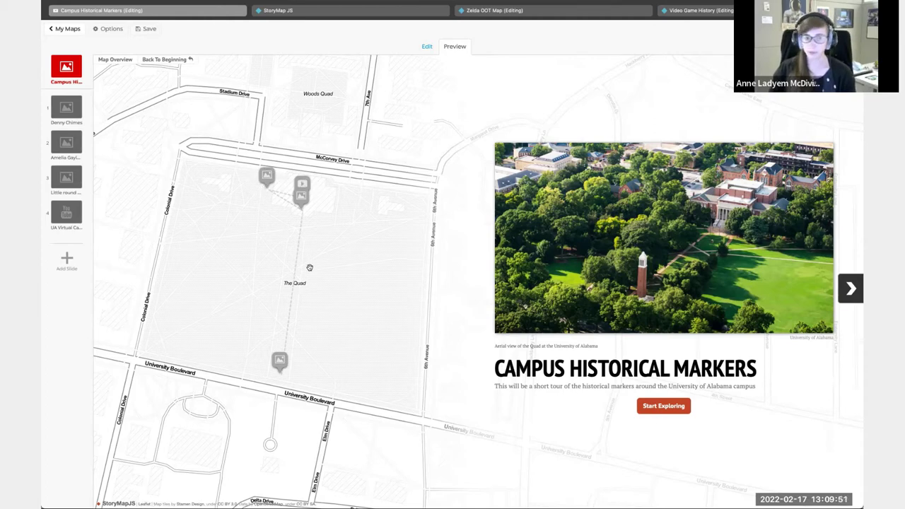
{"action": "left_click", "coordinate": [302, 199]}
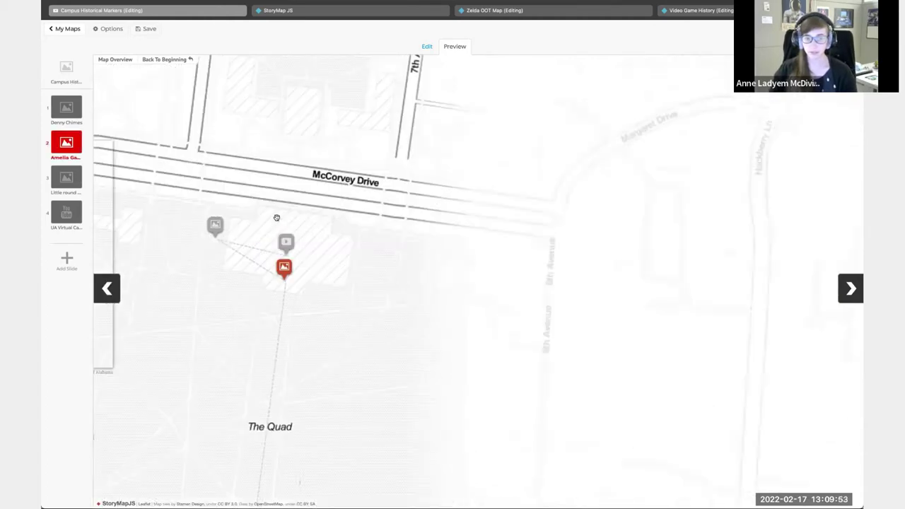
{"action": "left_click", "coordinate": [215, 228]}
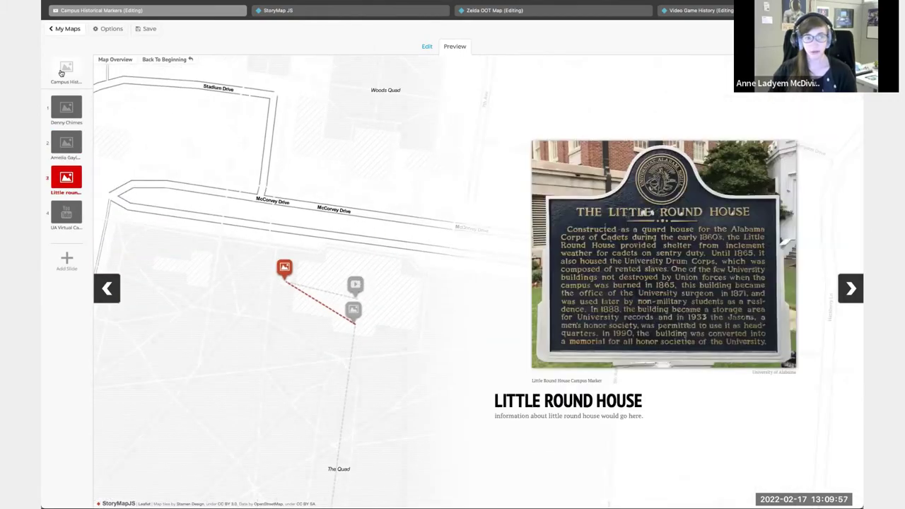
{"action": "left_click", "coordinate": [67, 71]}
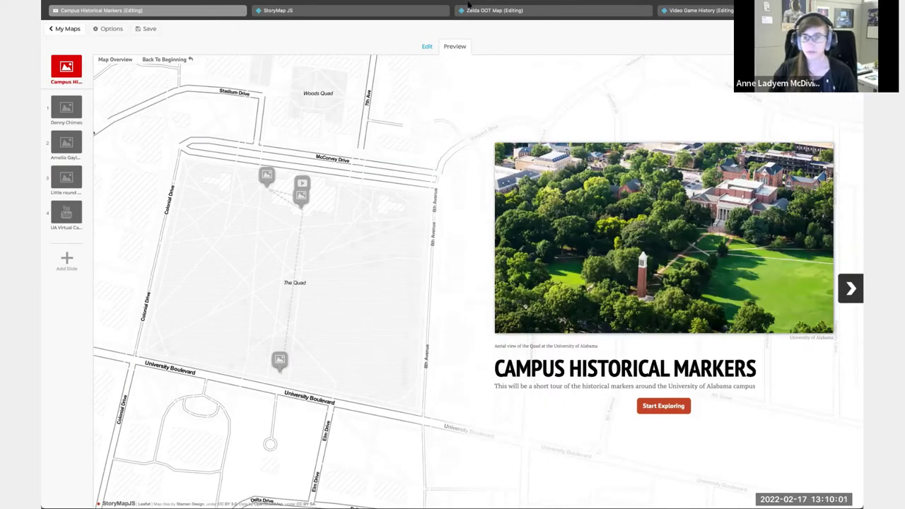
{"action": "key", "text": "Right"}
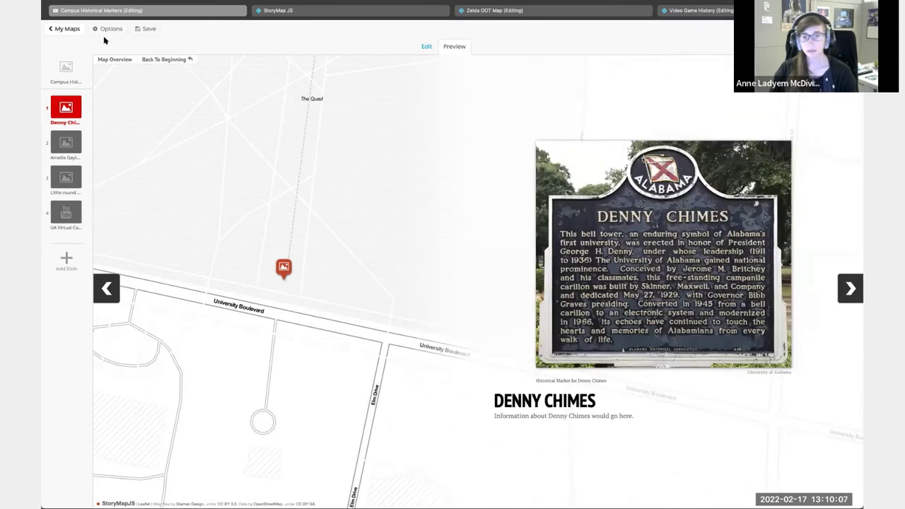
{"action": "left_click", "coordinate": [72, 72]}
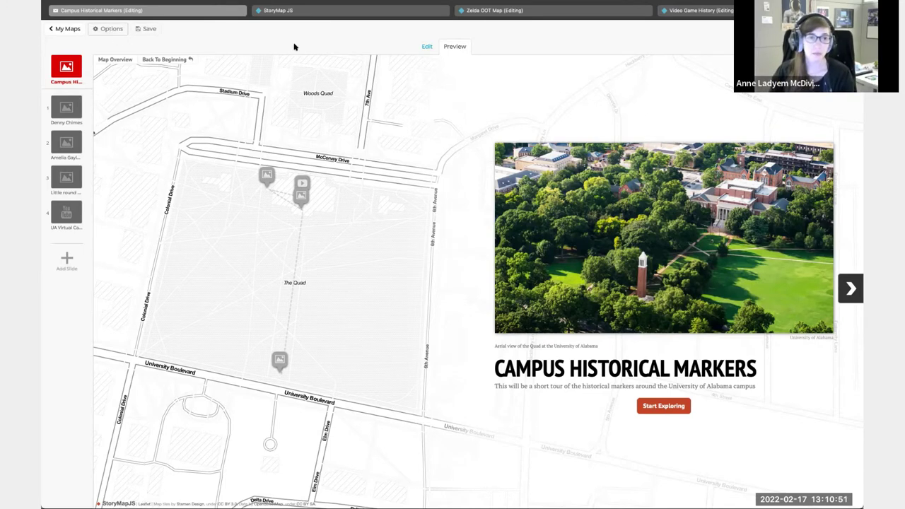
- Switch between editing and preview, then bring up Options showing Stamen Maps: Toner Lite at height 800
{"action": "left_click", "coordinate": [426, 47]}
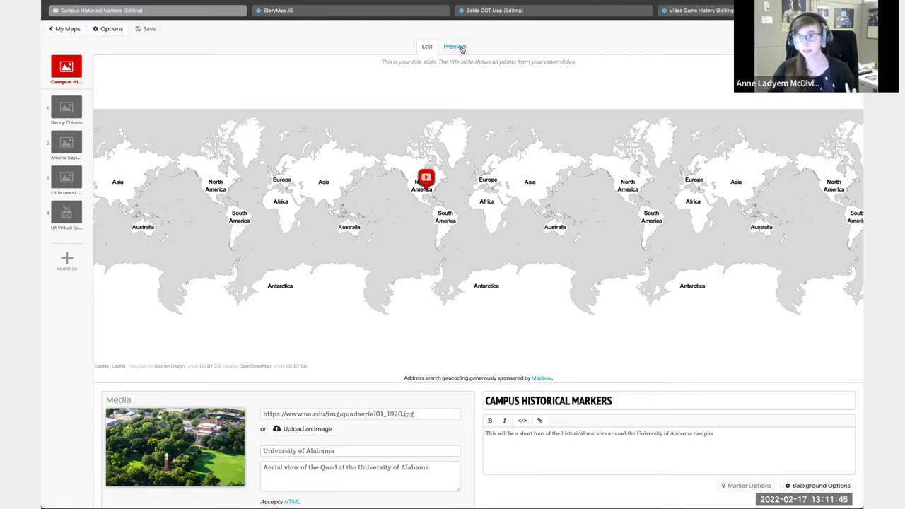
{"action": "left_click", "coordinate": [458, 47]}
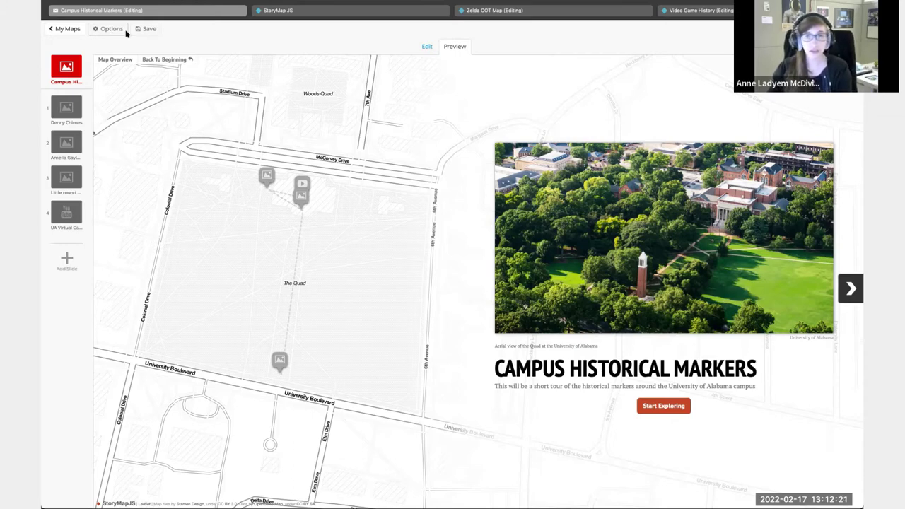
{"action": "left_click", "coordinate": [426, 46]}
{"action": "left_click", "coordinate": [450, 47]}
{"action": "left_click", "coordinate": [425, 46]}
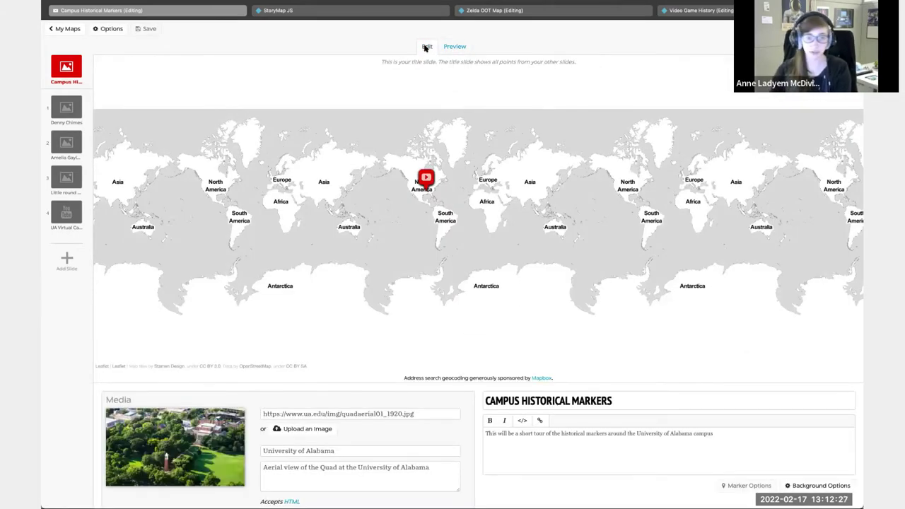
{"action": "left_click", "coordinate": [112, 30]}
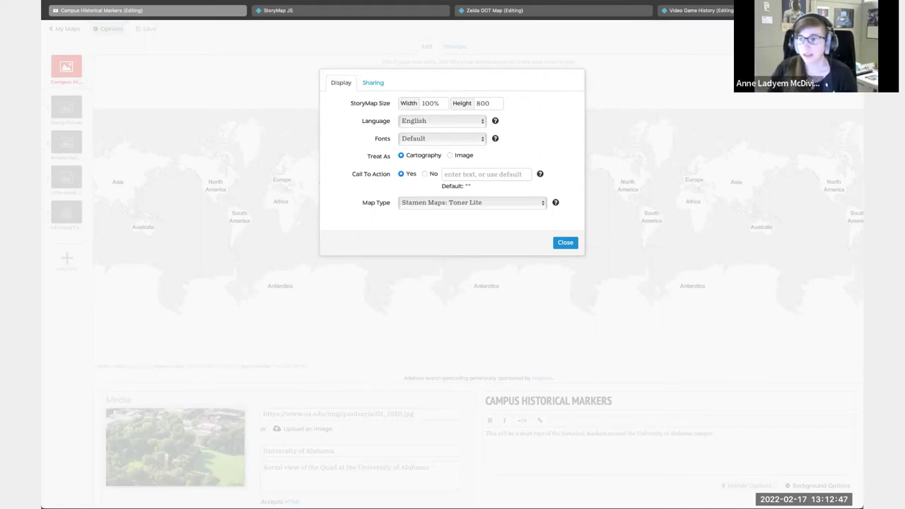
- Try the Open Street Maps: Standard base map and preview it
{"action": "left_click", "coordinate": [451, 204]}
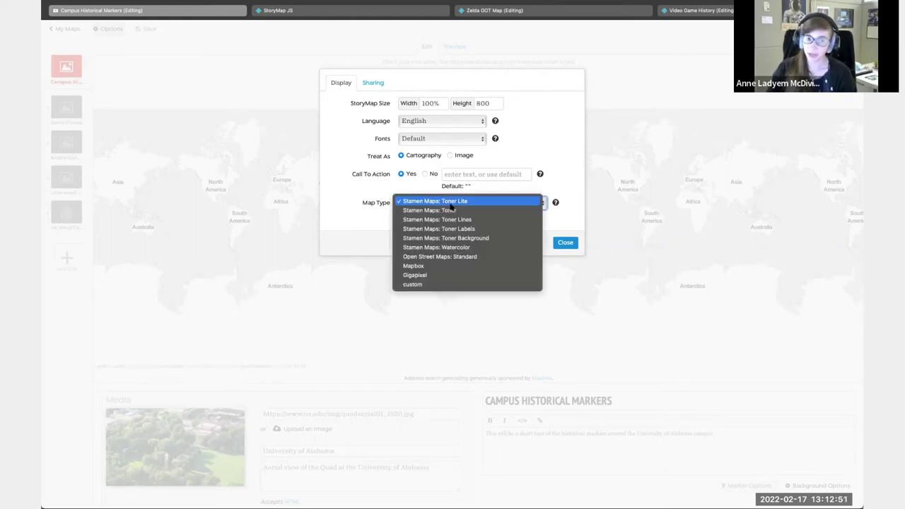
{"action": "left_click", "coordinate": [437, 259]}
{"action": "left_click", "coordinate": [565, 243]}
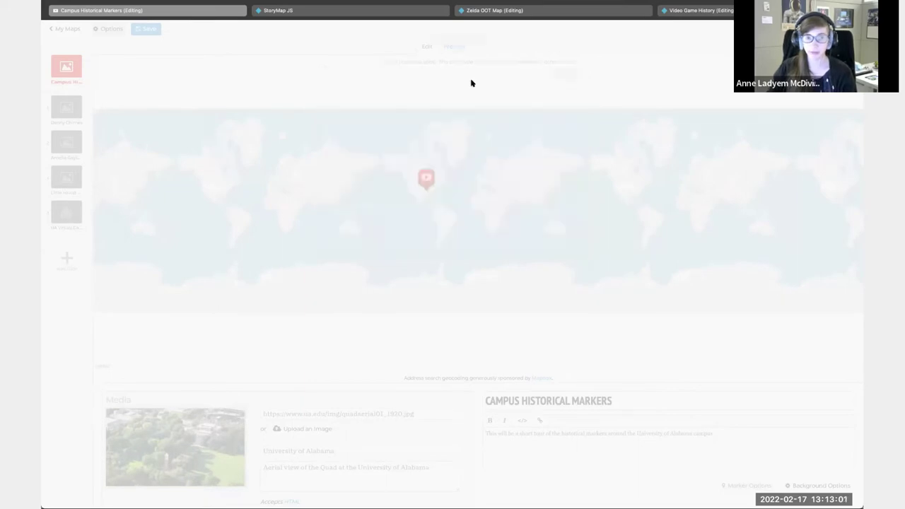
{"action": "left_click", "coordinate": [460, 46]}
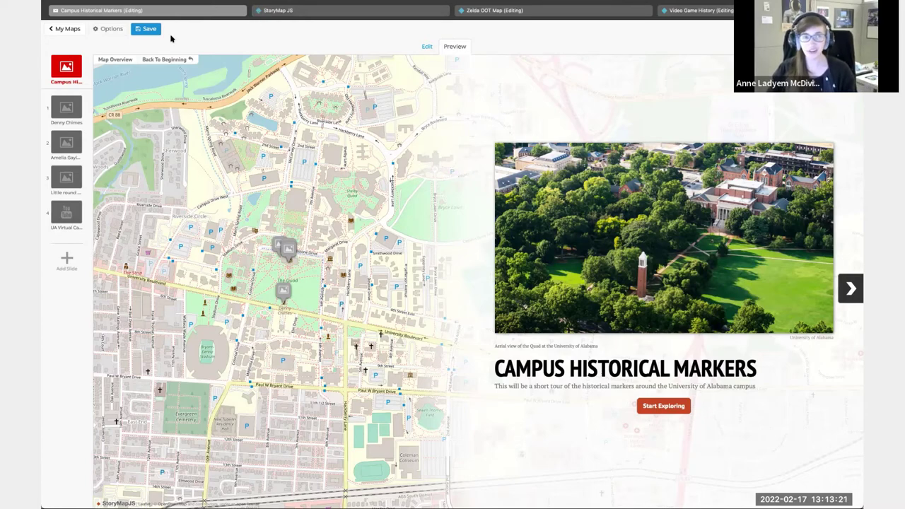
- Switch the base map to Stamen Maps: Watercolor and check it in preview
{"action": "left_click", "coordinate": [427, 46]}
{"action": "left_click", "coordinate": [111, 29]}
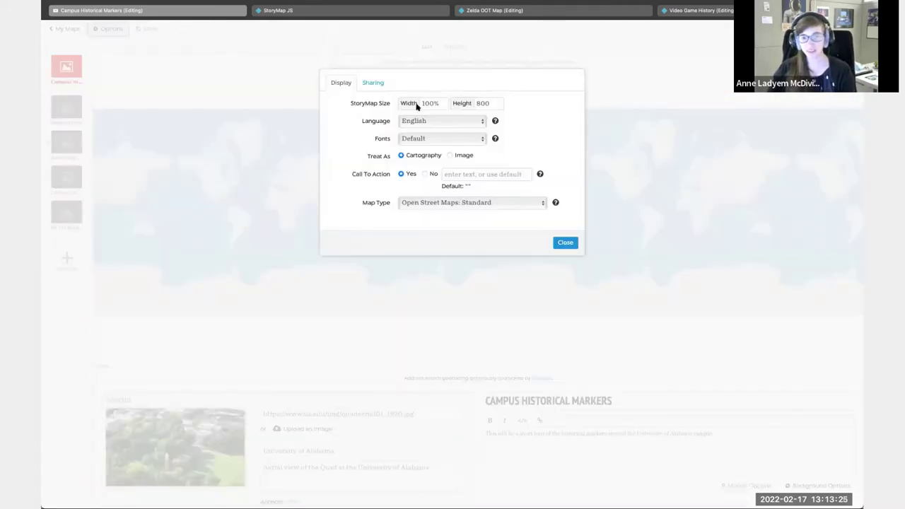
{"action": "left_click", "coordinate": [477, 203]}
{"action": "left_click", "coordinate": [466, 191]}
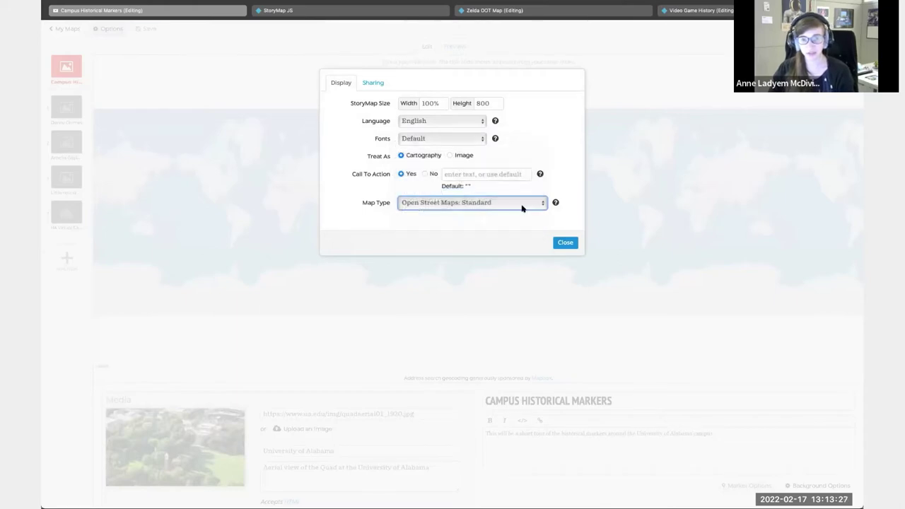
{"action": "left_click", "coordinate": [565, 242]}
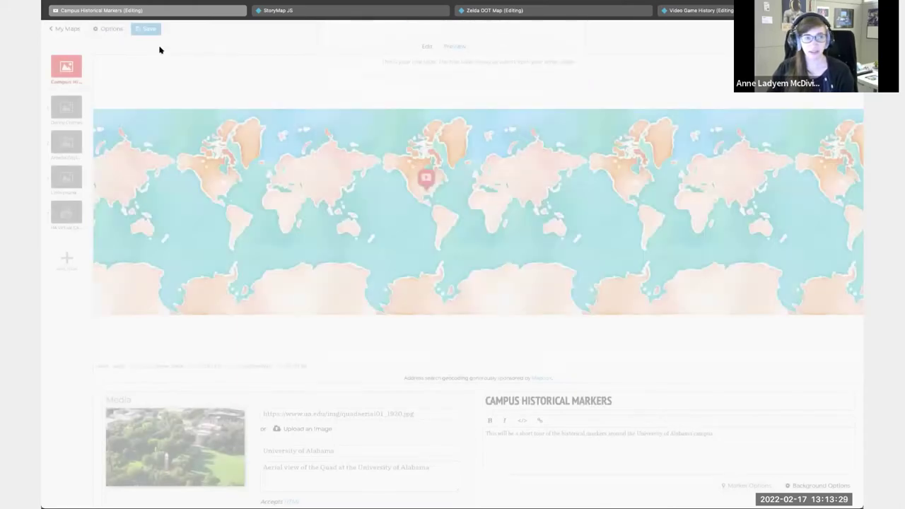
{"action": "left_click", "coordinate": [452, 47]}
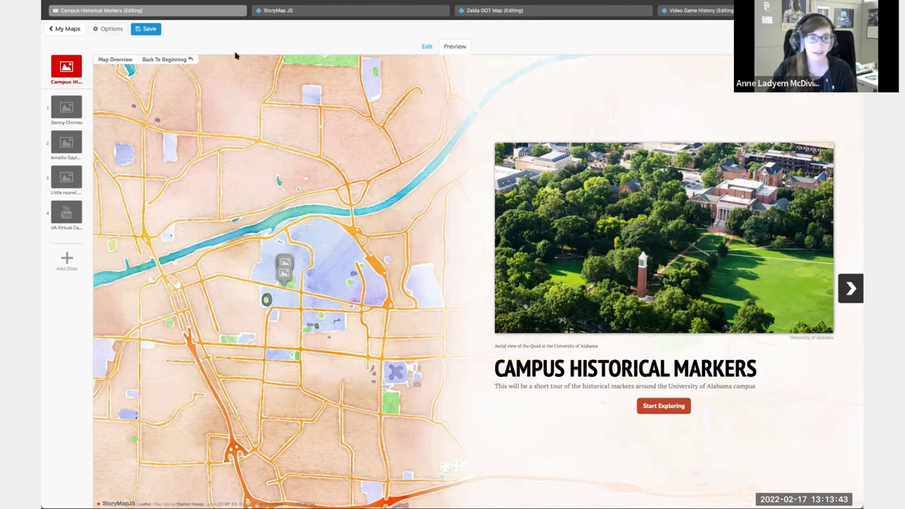
{"action": "left_click", "coordinate": [425, 46]}
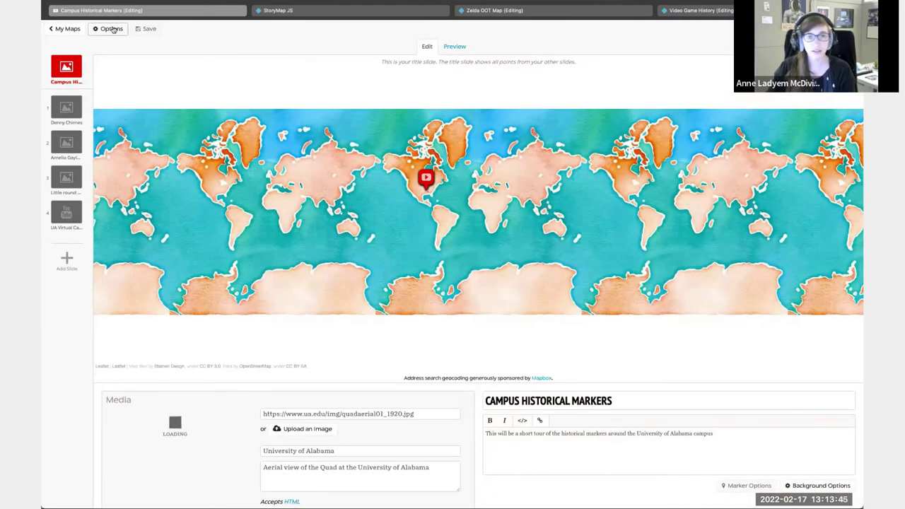
- Try the Toner Labels map style and preview it on the Denny Chimes slide
{"action": "left_click", "coordinate": [111, 28]}
{"action": "left_click", "coordinate": [464, 203]}
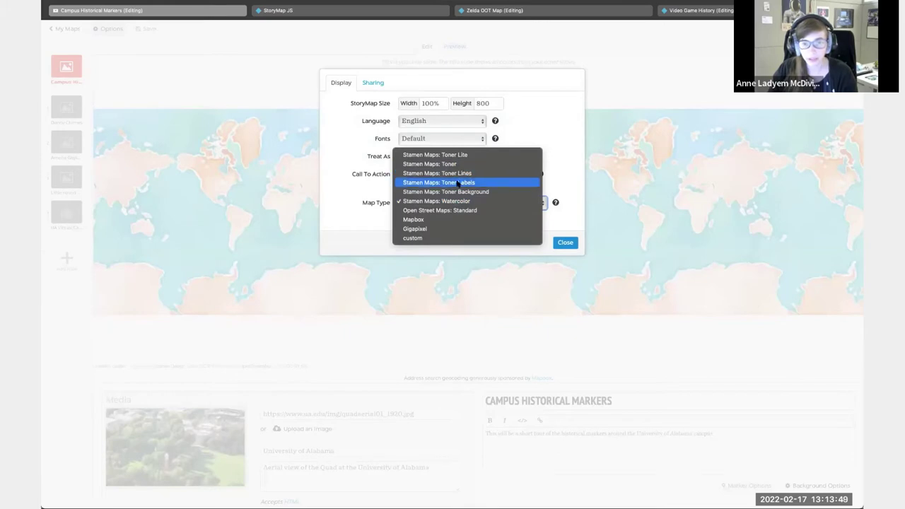
{"action": "left_click", "coordinate": [457, 182]}
{"action": "left_click", "coordinate": [565, 242]}
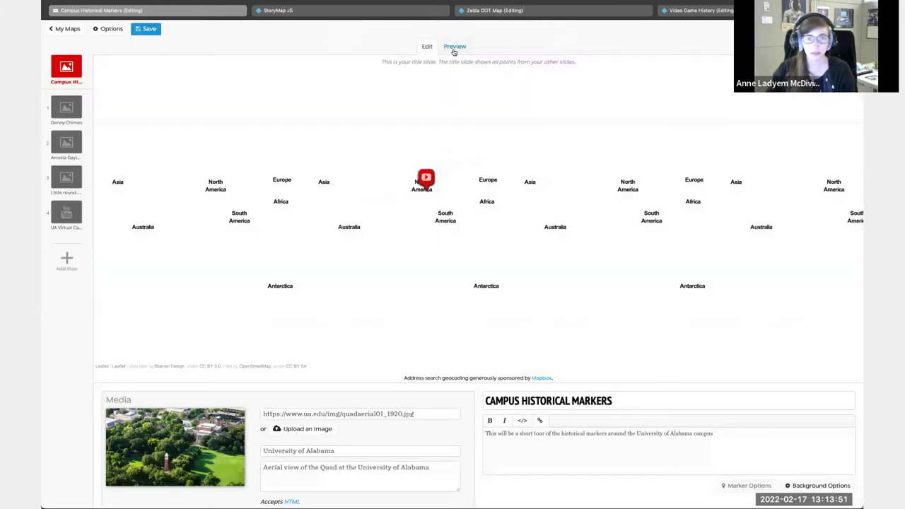
{"action": "left_click", "coordinate": [454, 47]}
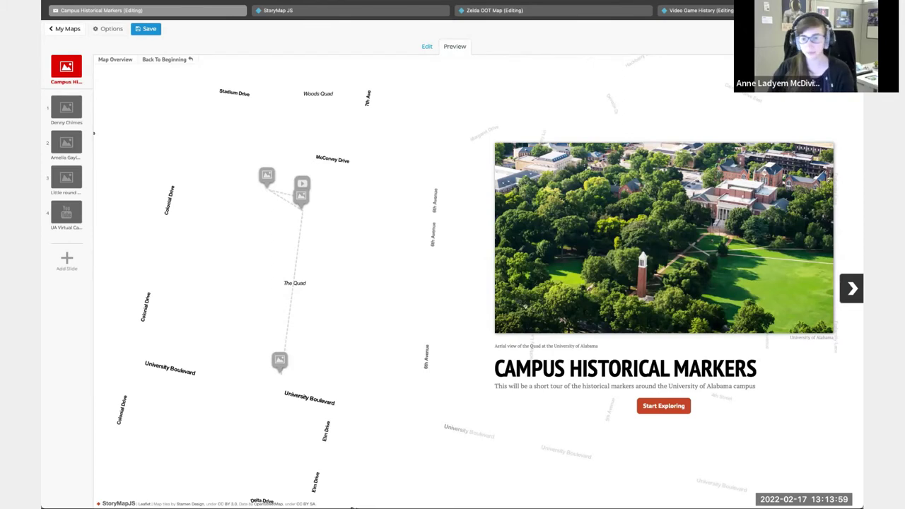
{"action": "left_click", "coordinate": [851, 288]}
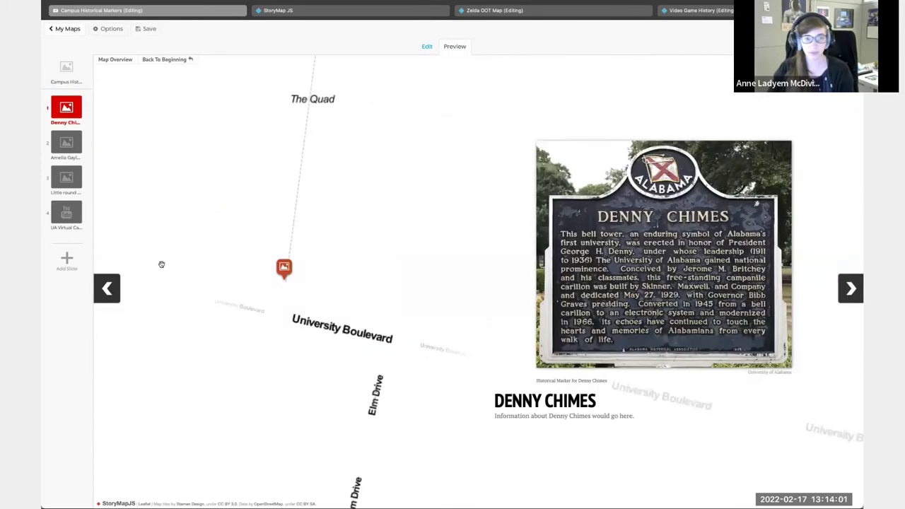
{"action": "left_click", "coordinate": [107, 288]}
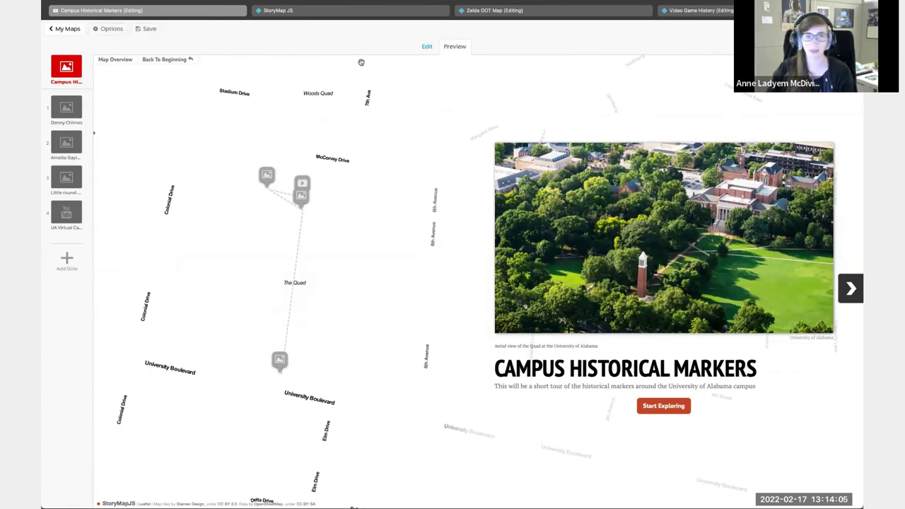
- Set the base map to Stamen Maps: Toner Lite and preview the title slide
{"action": "left_click", "coordinate": [426, 46]}
{"action": "left_click", "coordinate": [111, 29]}
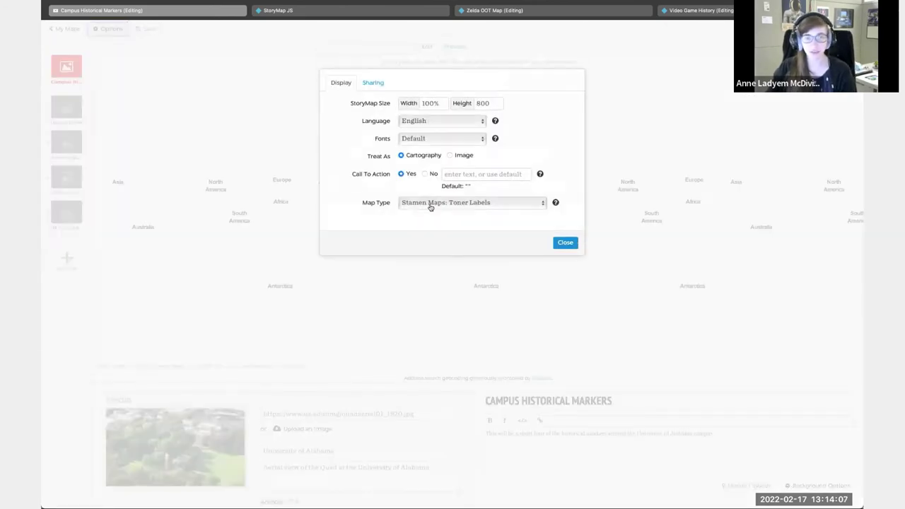
{"action": "left_click", "coordinate": [431, 203]}
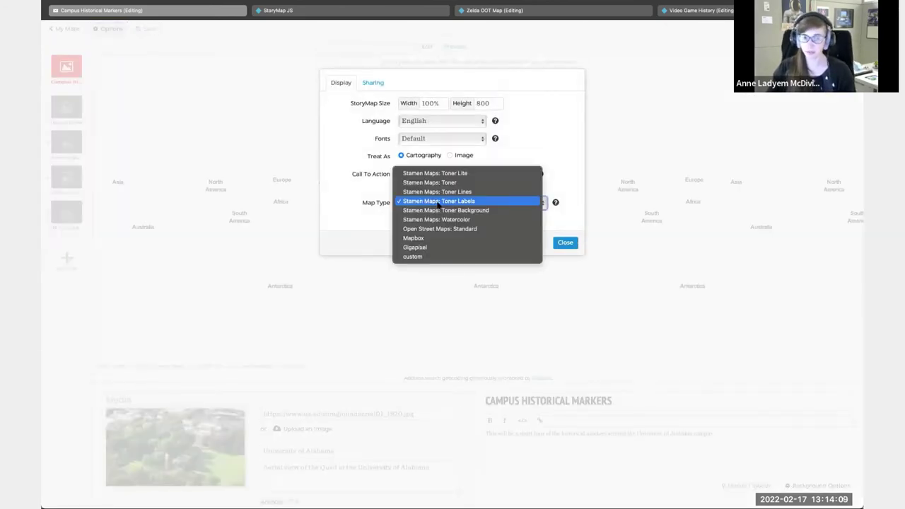
{"action": "left_click", "coordinate": [438, 174]}
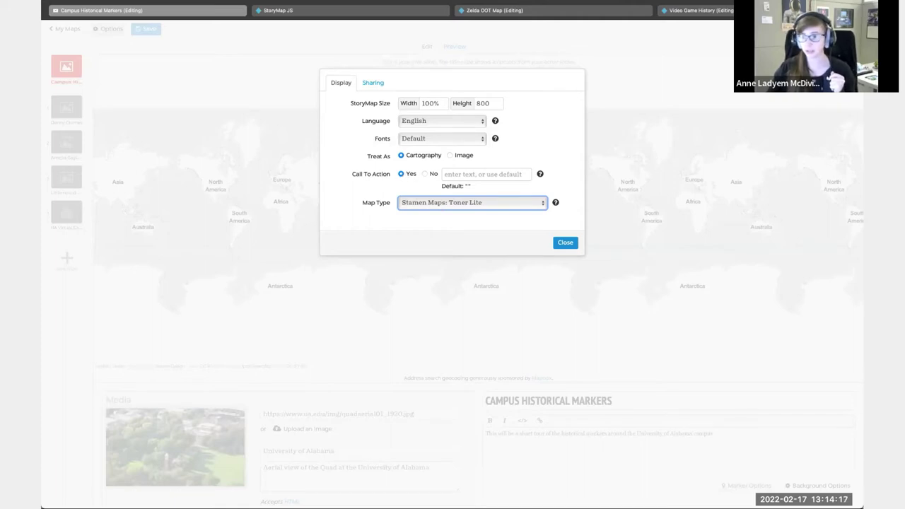
{"action": "left_click", "coordinate": [563, 242]}
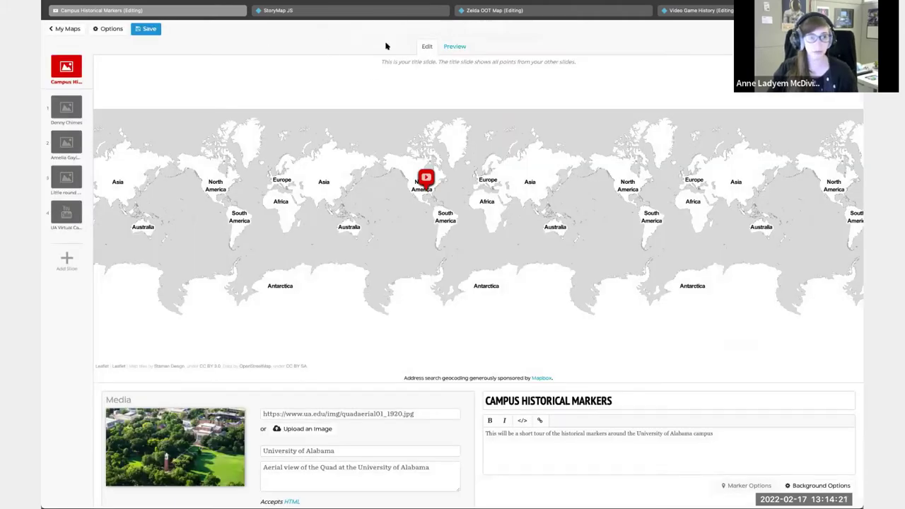
{"action": "left_click", "coordinate": [453, 47]}
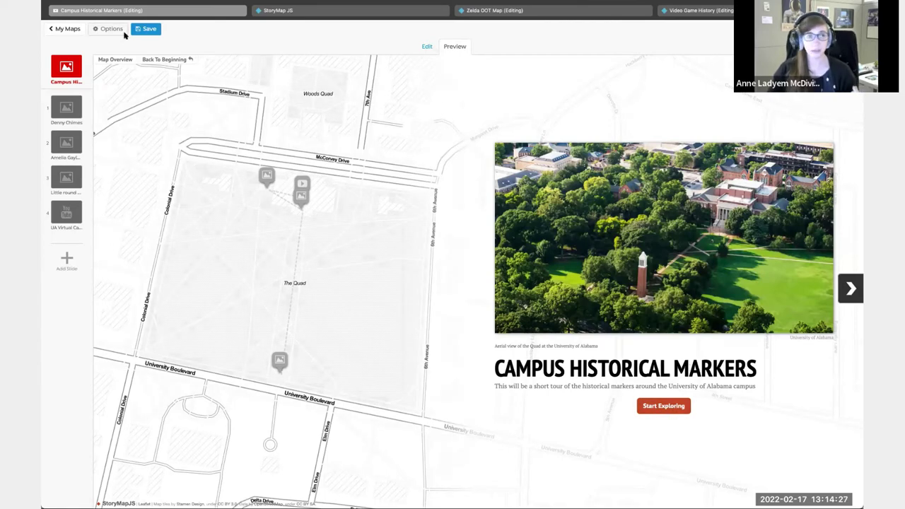
- Turn on the call-to-action button with text 'See the Markers' and preview it
{"action": "left_click", "coordinate": [427, 45]}
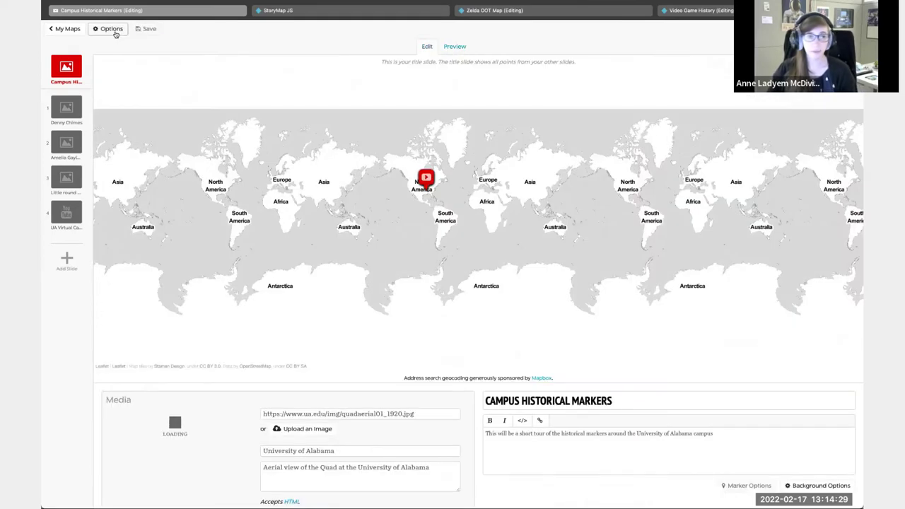
{"action": "left_click", "coordinate": [111, 28]}
{"action": "left_click", "coordinate": [425, 173]}
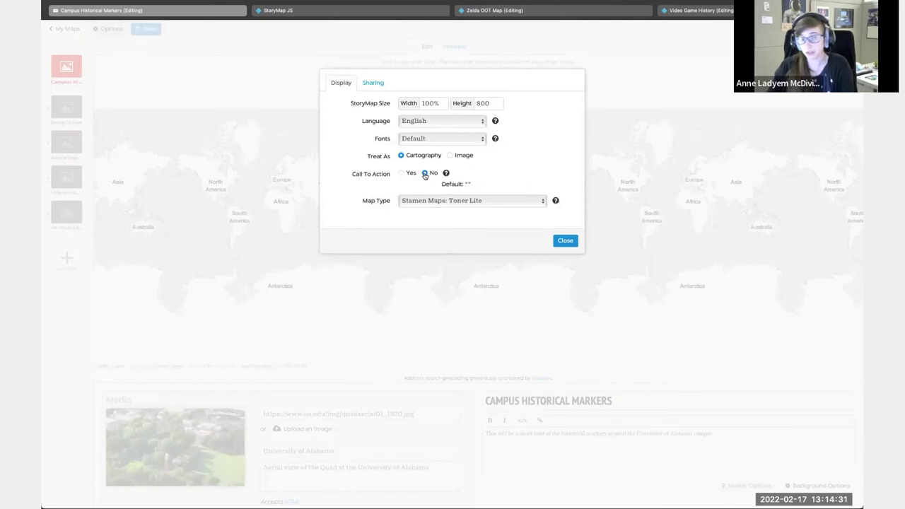
{"action": "left_click", "coordinate": [403, 174]}
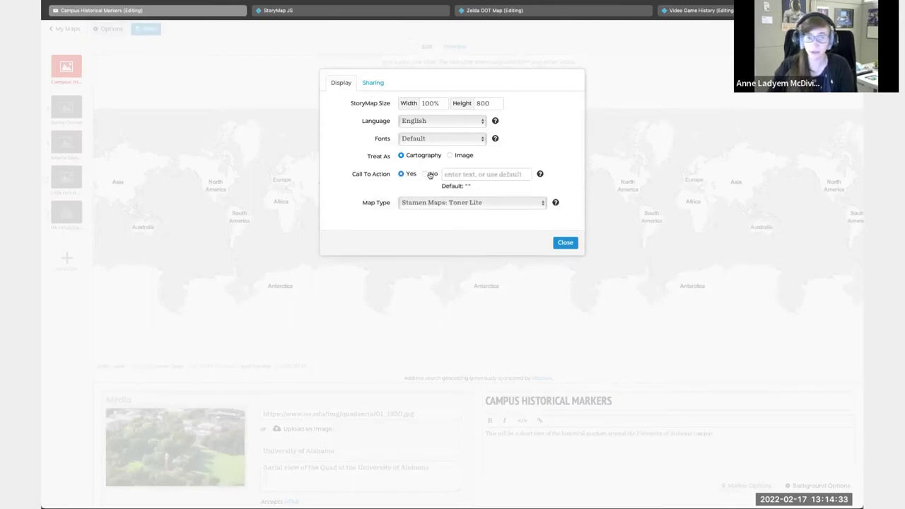
{"action": "left_click", "coordinate": [471, 174]}
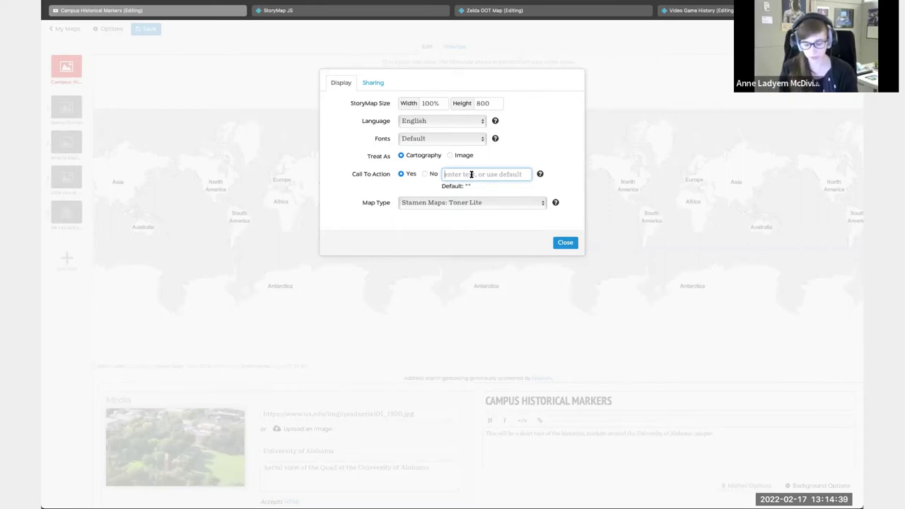
{"action": "type", "text": "See the Markers"}
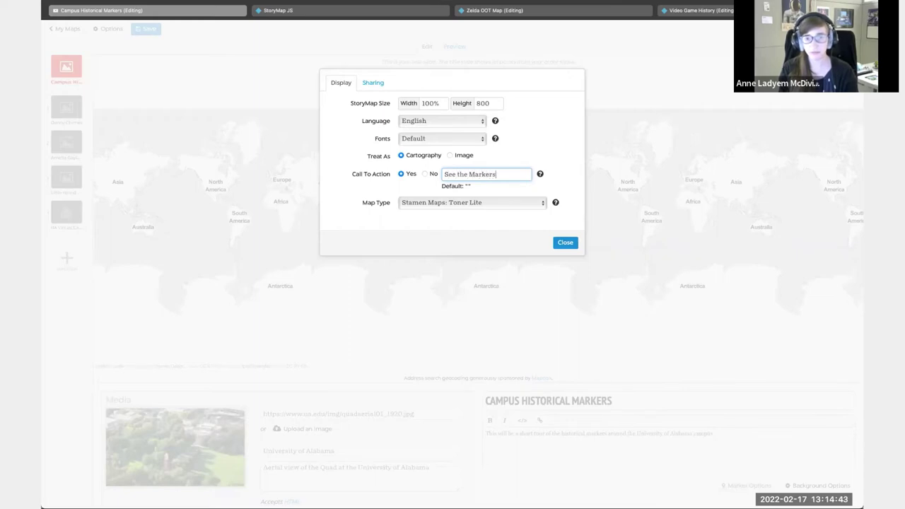
{"action": "left_click", "coordinate": [569, 243]}
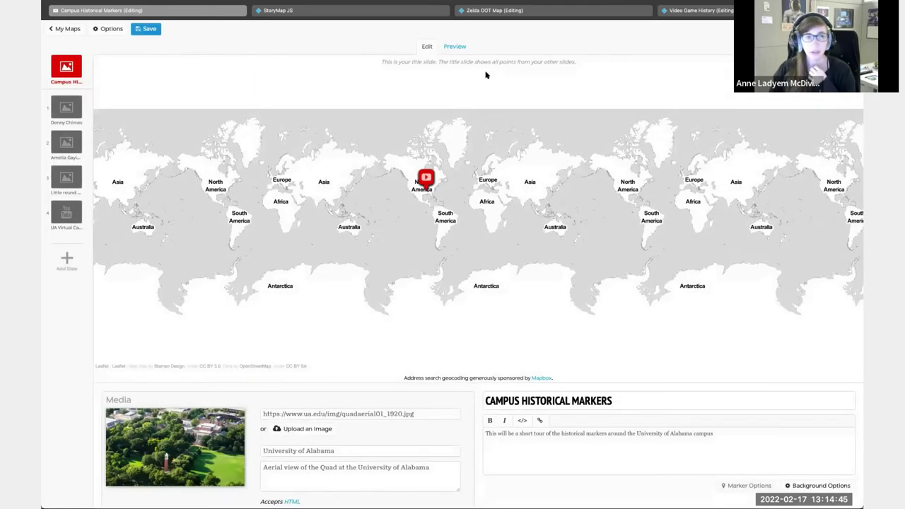
{"action": "left_click", "coordinate": [457, 47]}
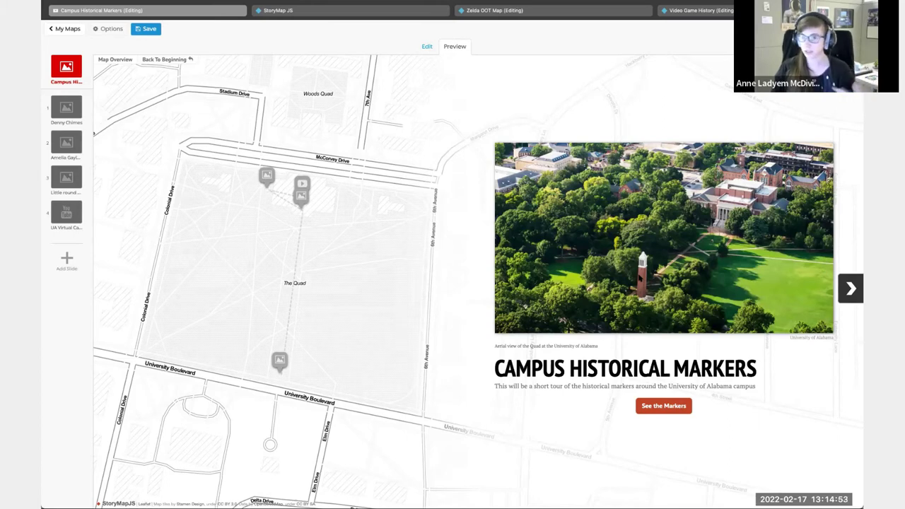
- Save the story map and recheck its options
{"action": "left_click", "coordinate": [151, 31]}
{"action": "left_click", "coordinate": [424, 47]}
{"action": "left_click", "coordinate": [111, 29]}
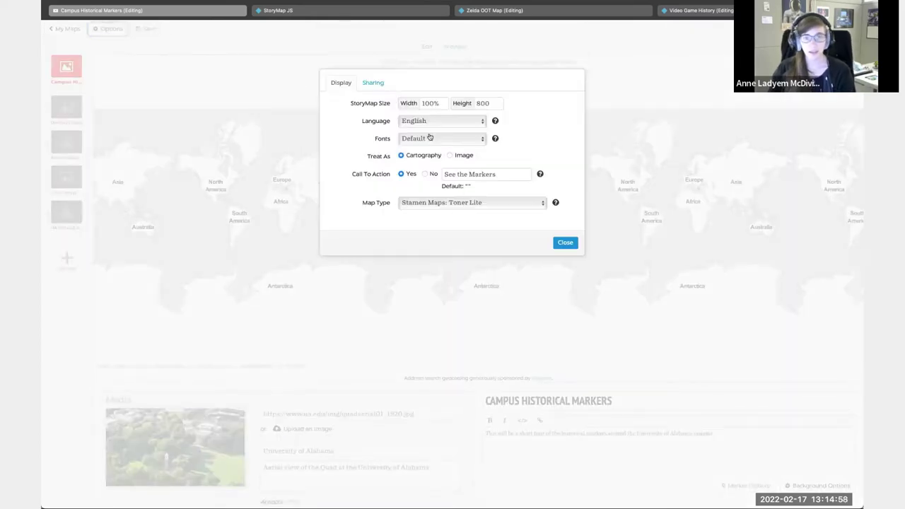
{"action": "left_click", "coordinate": [565, 243]}
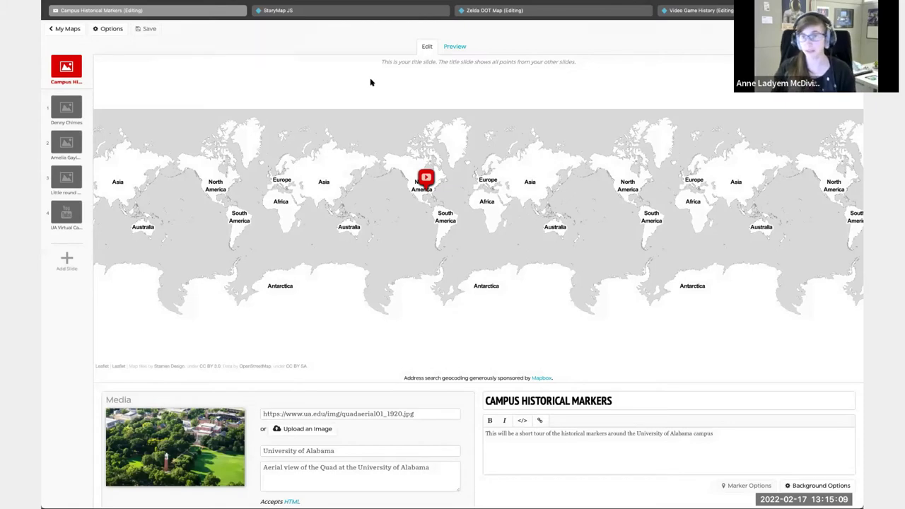
- Switch to the Zelda OOT Map story's preview, 'The Journey of the Hero of Time'
{"action": "left_click", "coordinate": [536, 11]}
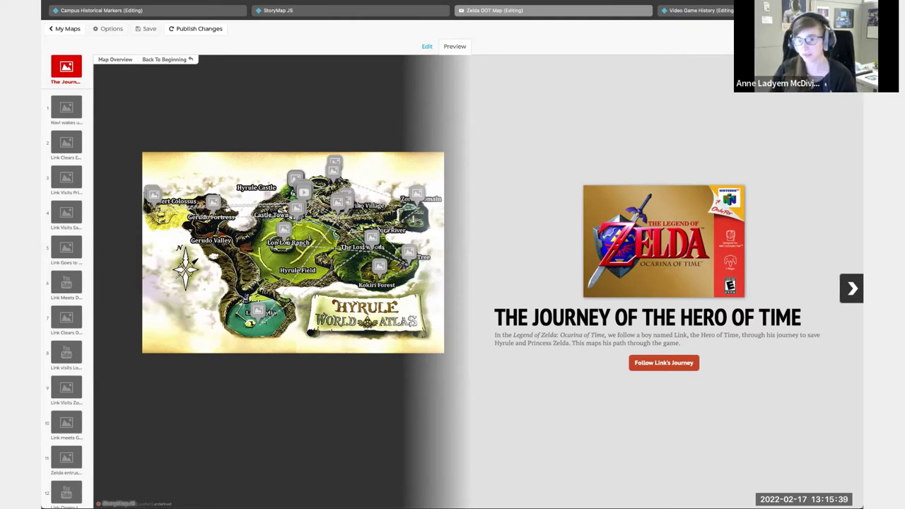
- Advance through the Great Deku Tree and Princess Zelda slides to 'Link Visits Saria'
{"action": "left_click", "coordinate": [852, 288]}
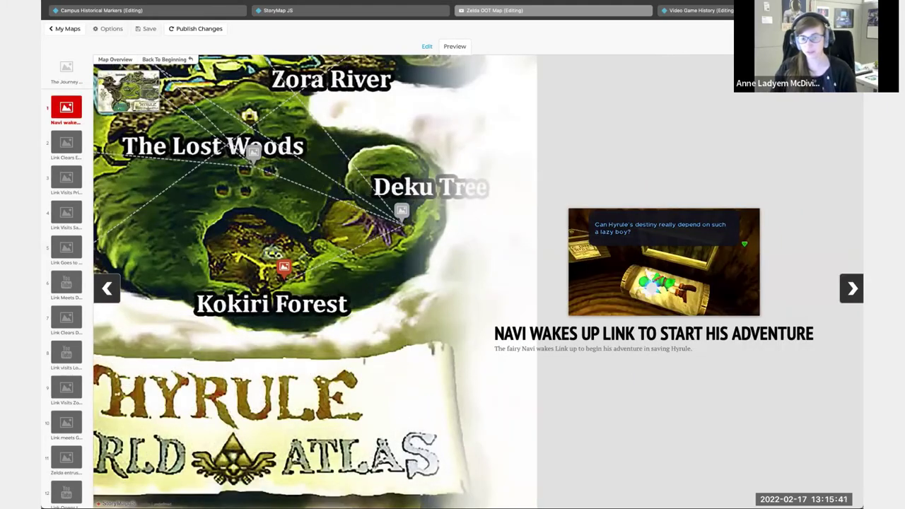
{"action": "left_click", "coordinate": [842, 288]}
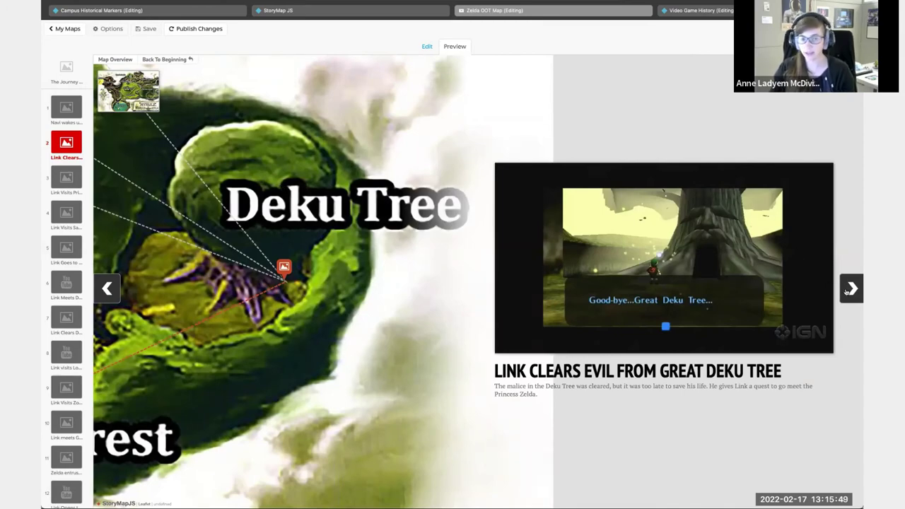
{"action": "left_click", "coordinate": [846, 290]}
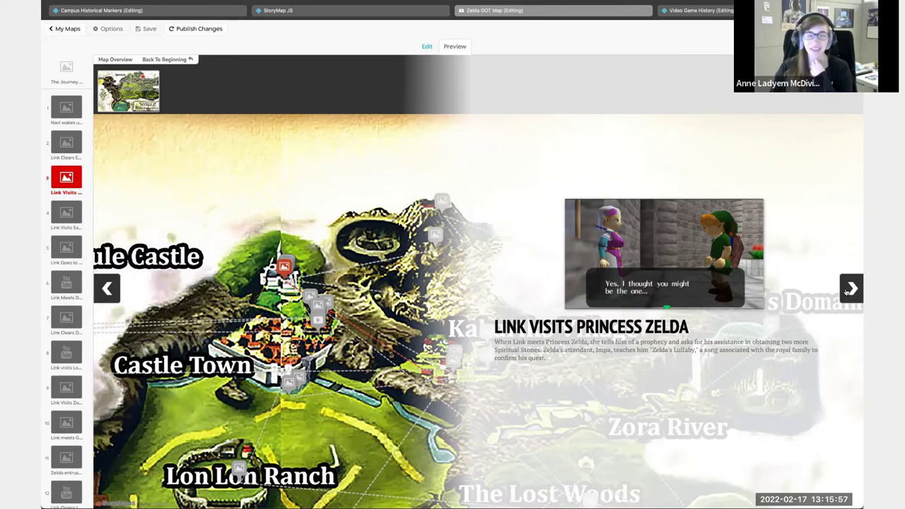
{"action": "left_click", "coordinate": [850, 288]}
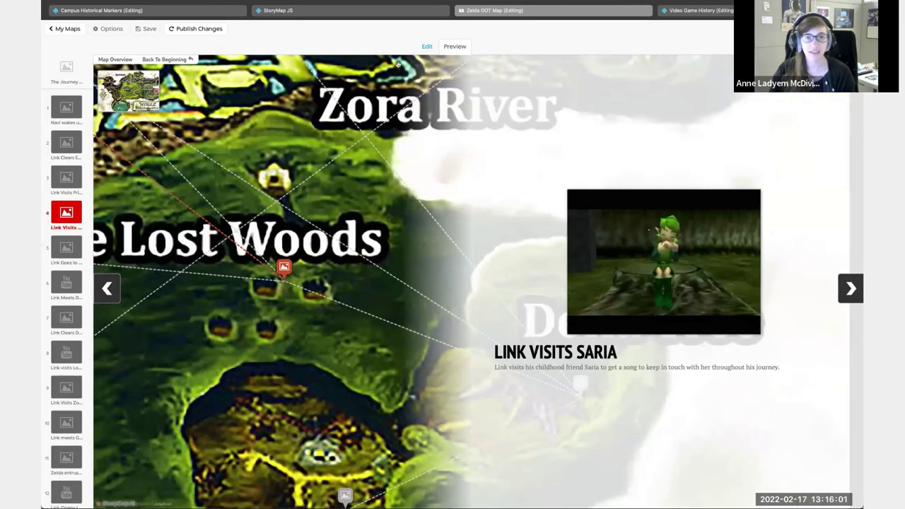
- Back in Edit on the Zelda story's title slide, set the map's Treat As option in Options
{"action": "left_click", "coordinate": [427, 46]}
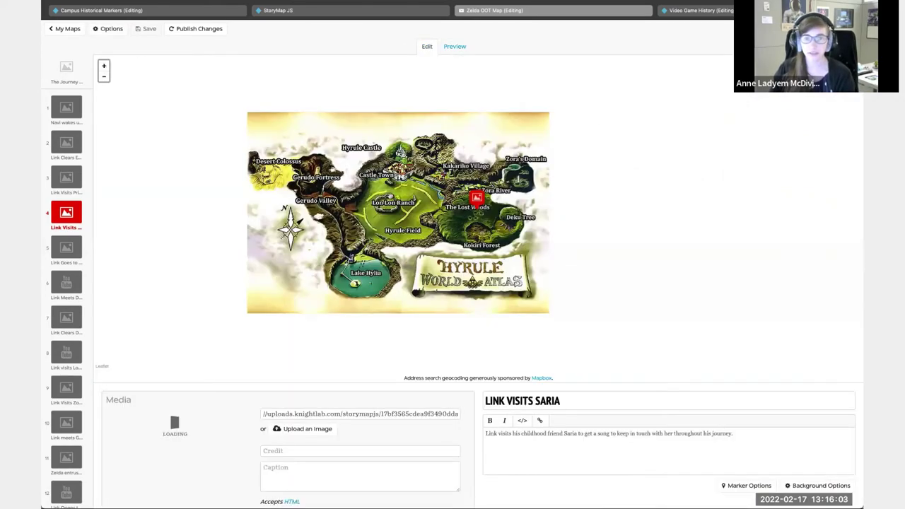
{"action": "left_click", "coordinate": [70, 79]}
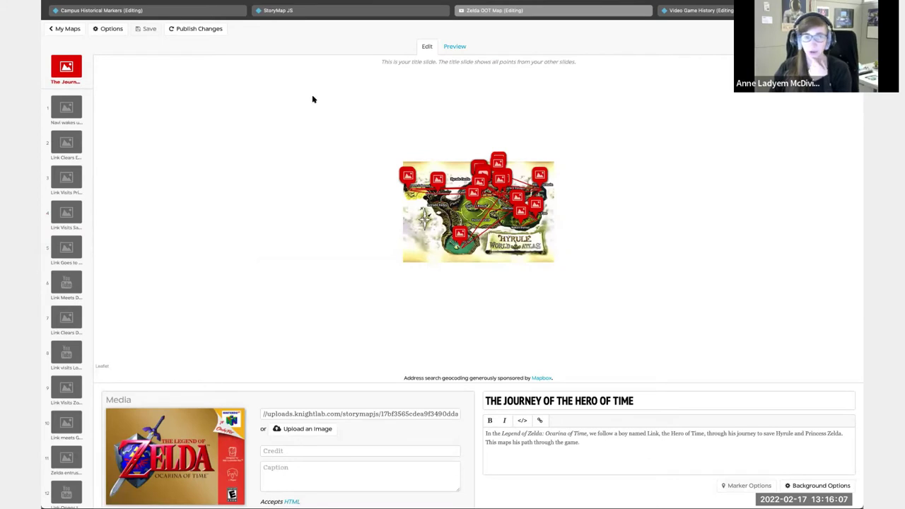
{"action": "left_click", "coordinate": [111, 30]}
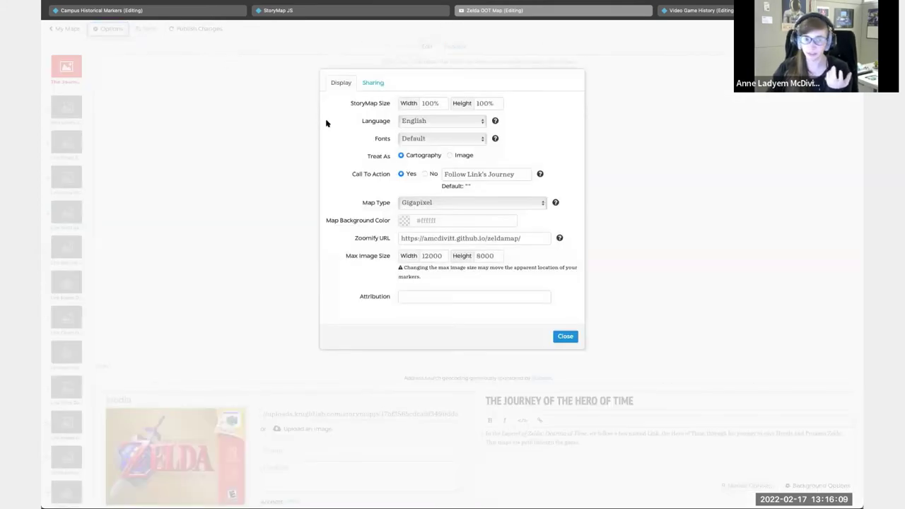
{"action": "left_click", "coordinate": [451, 156]}
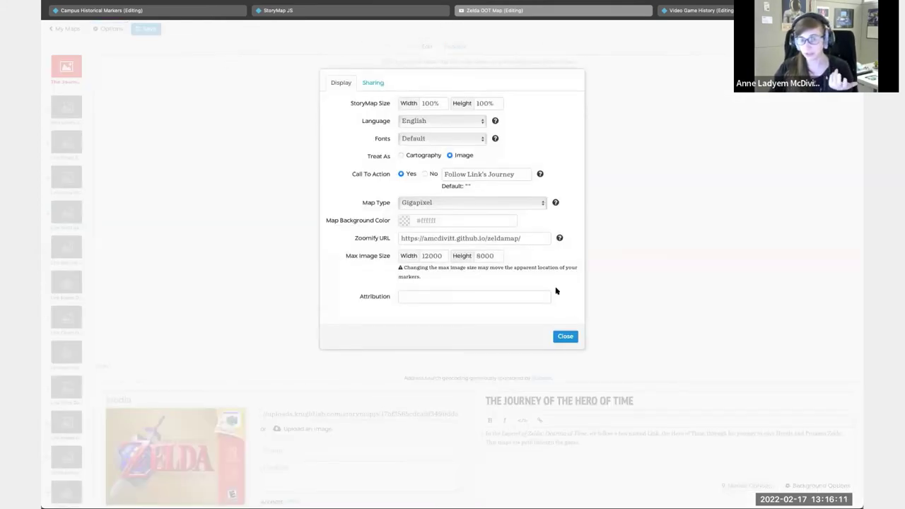
{"action": "left_click", "coordinate": [569, 336]}
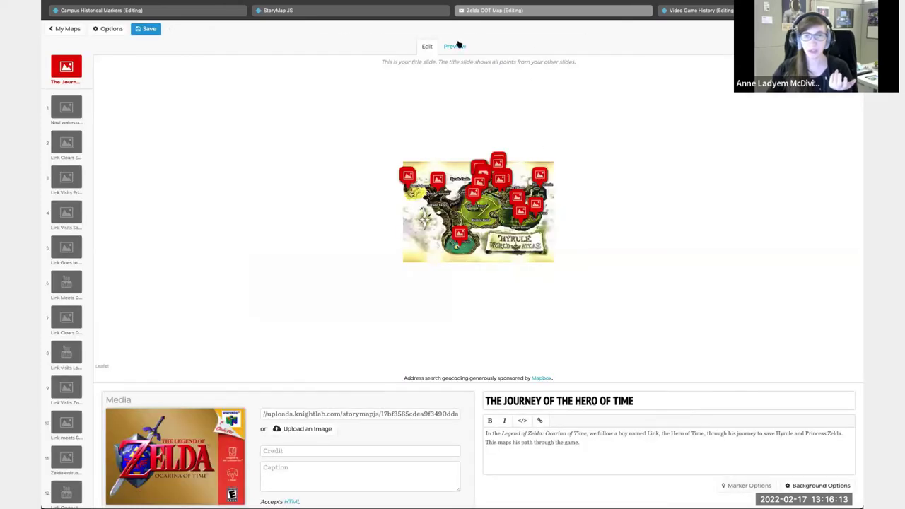
- Preview the Hyrule map, then change Treat As to Cartography and save the story
{"action": "left_click", "coordinate": [456, 46]}
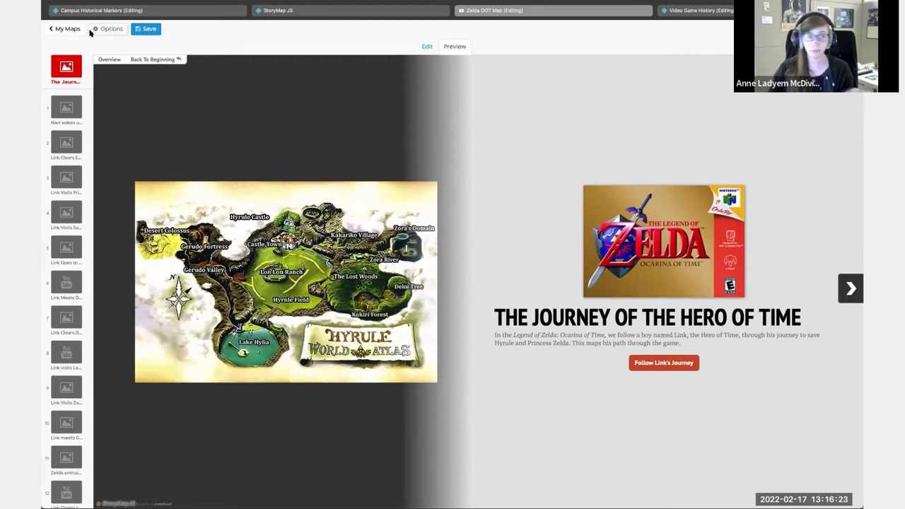
{"action": "left_click", "coordinate": [427, 46]}
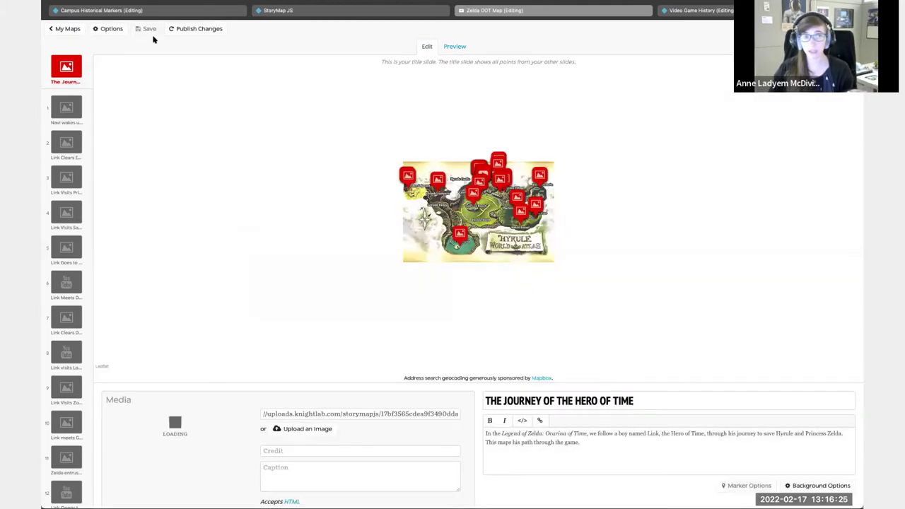
{"action": "left_click", "coordinate": [112, 31]}
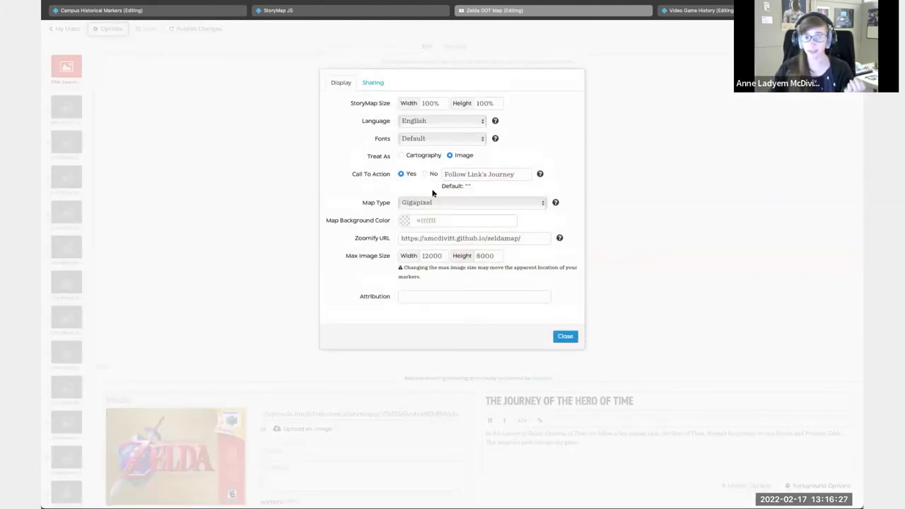
{"action": "left_click", "coordinate": [402, 155]}
{"action": "left_click", "coordinate": [569, 337]}
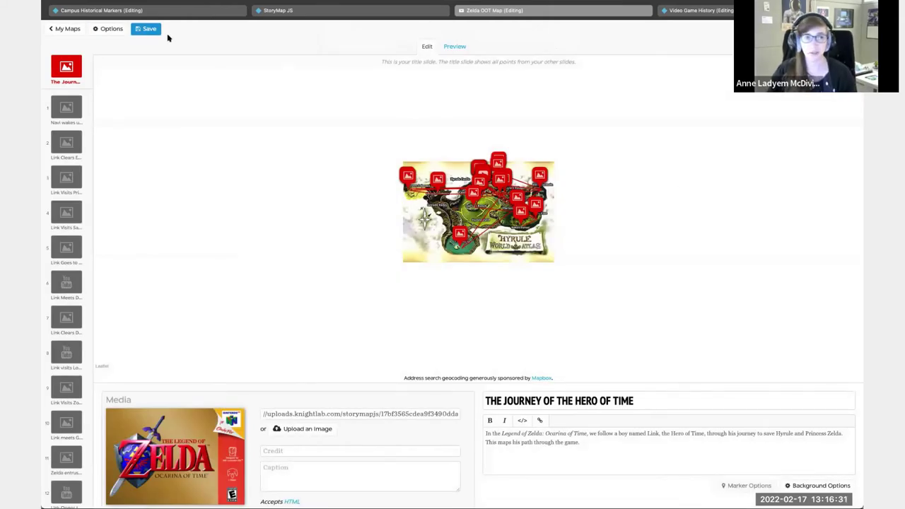
{"action": "left_click", "coordinate": [148, 30]}
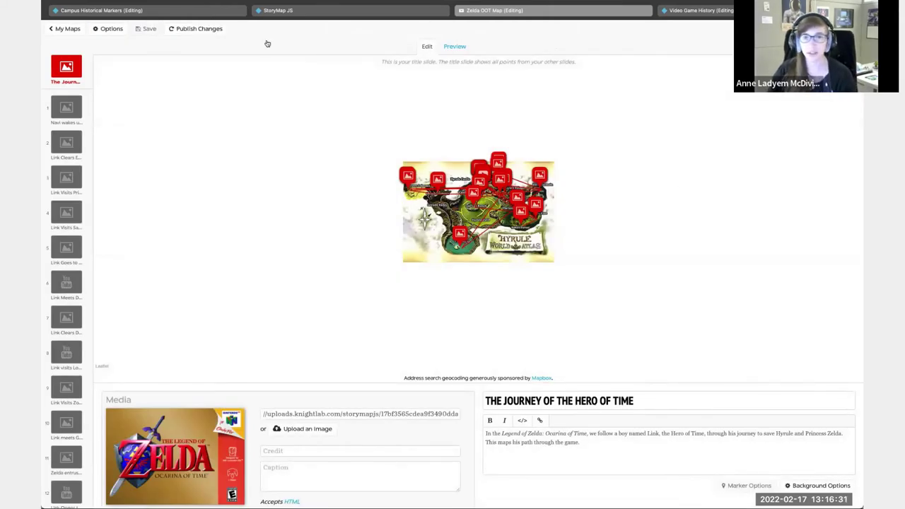
- Return to the Campus Historical Markers editor and preview its title slide
{"action": "left_click", "coordinate": [357, 12]}
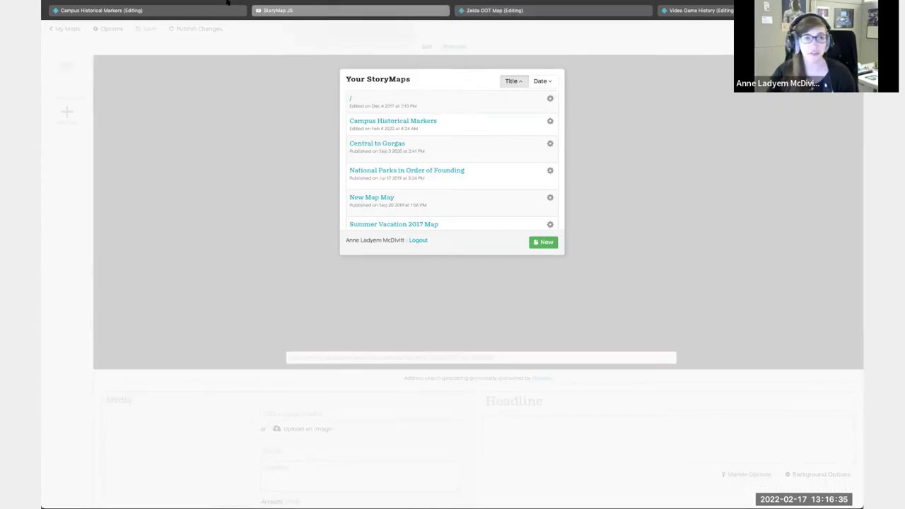
{"action": "left_click", "coordinate": [87, 13]}
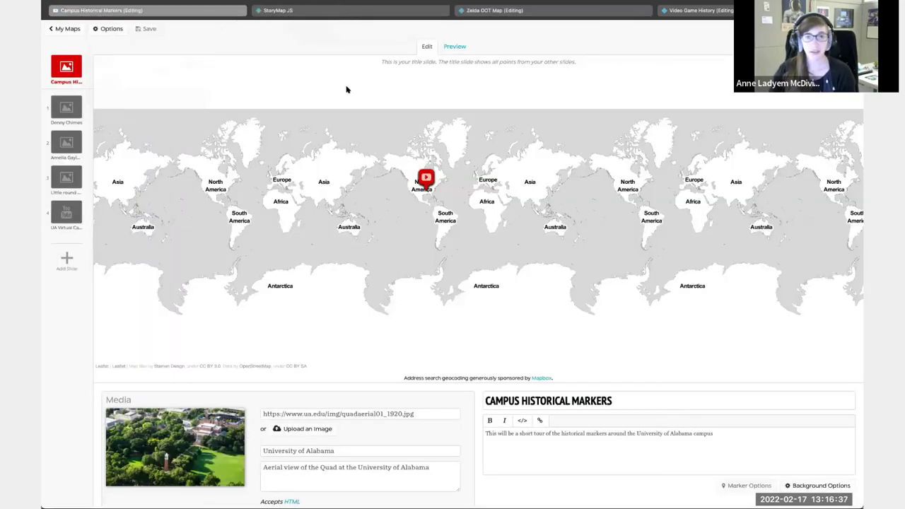
{"action": "left_click", "coordinate": [456, 48]}
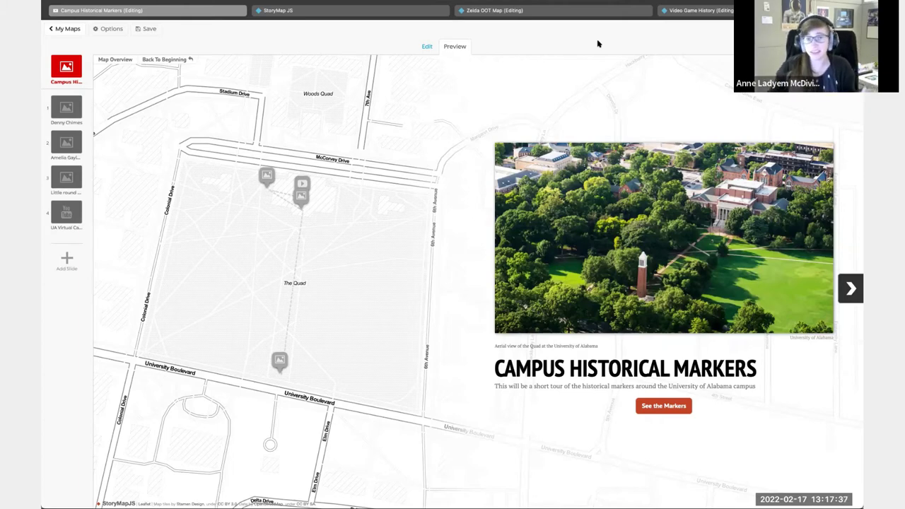
- Open the Summer Vacation 2017 Map from the list of your story maps
{"action": "left_click", "coordinate": [63, 31]}
{"action": "scroll", "coordinate": [466, 187], "scroll_direction": "down", "scroll_amount": 2}
{"action": "scroll", "coordinate": [459, 184], "scroll_direction": "down", "scroll_amount": 1}
{"action": "left_click", "coordinate": [390, 149]}
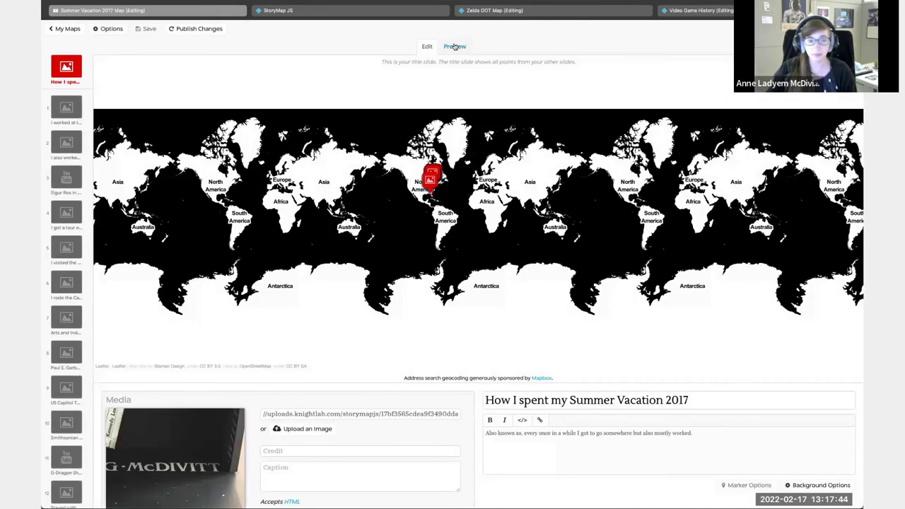
- Preview the vacation story, visiting the Washington and New York slides, then go back to My Maps
{"action": "left_click", "coordinate": [455, 46]}
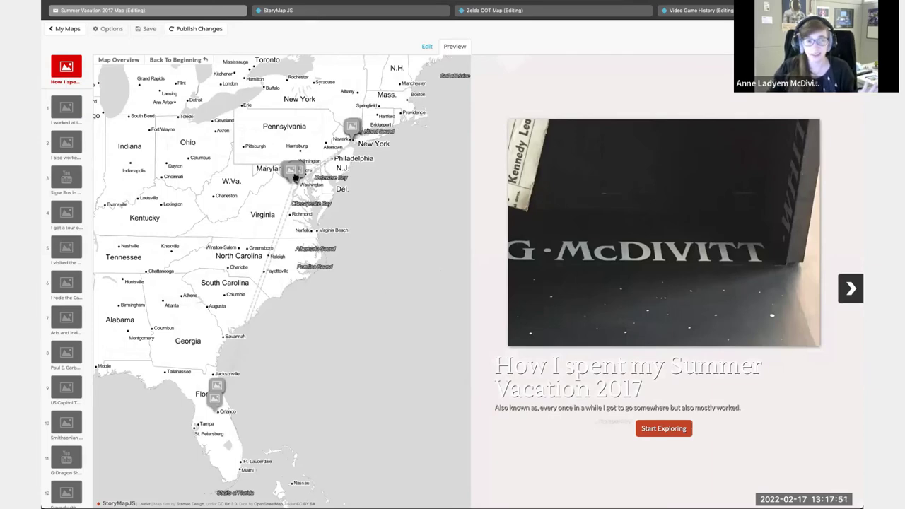
{"action": "left_click", "coordinate": [295, 177]}
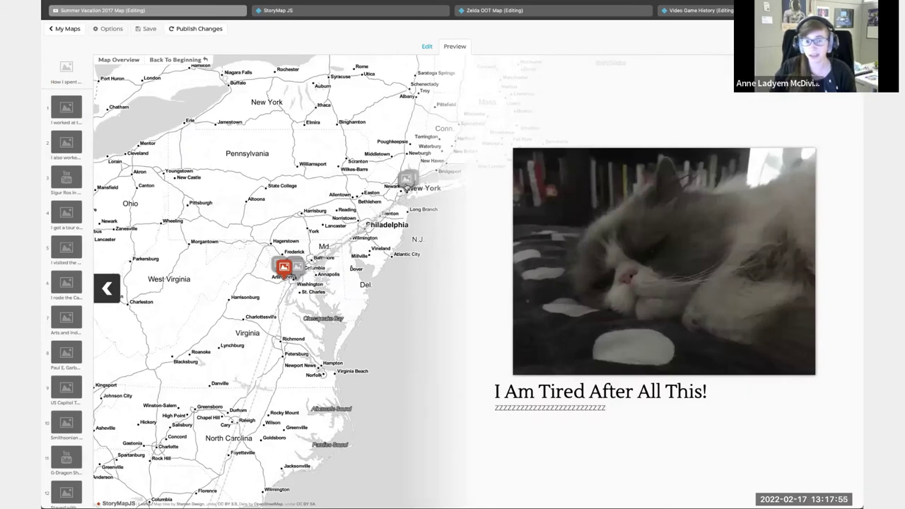
{"action": "left_click", "coordinate": [406, 179]}
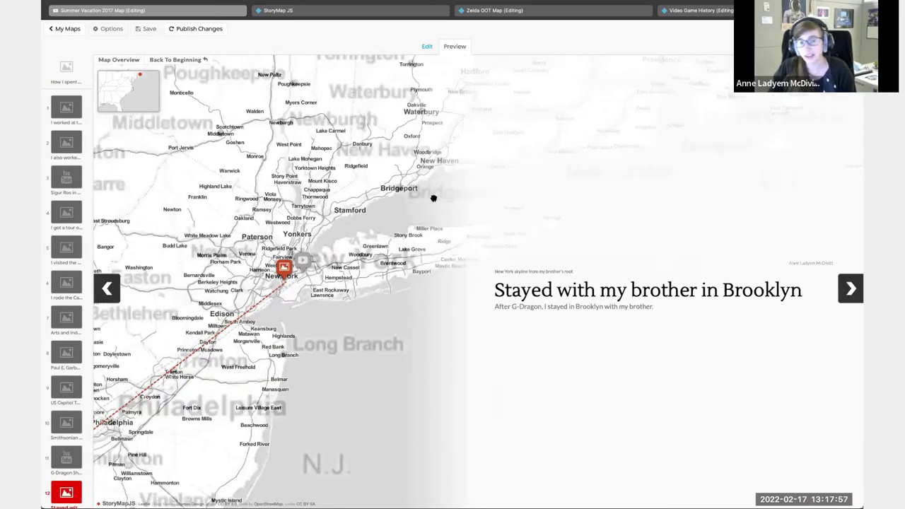
{"action": "left_click", "coordinate": [173, 59]}
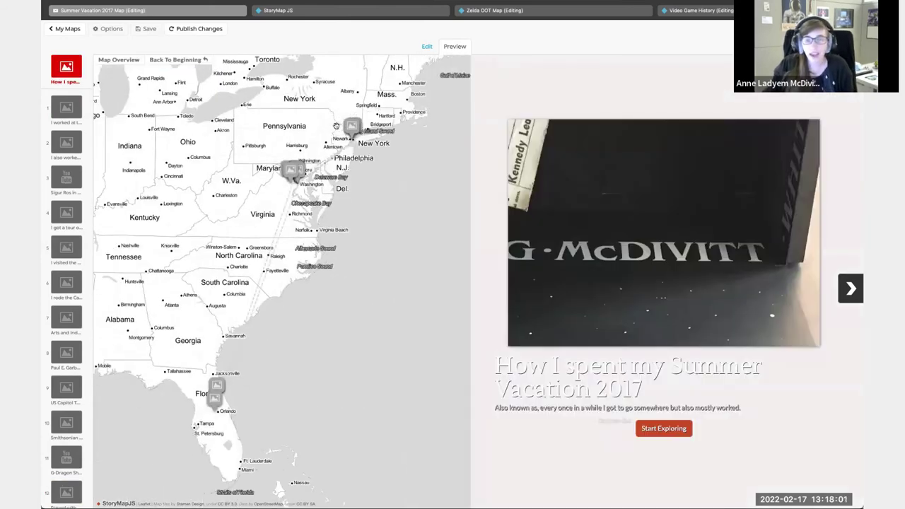
{"action": "left_click", "coordinate": [60, 30]}
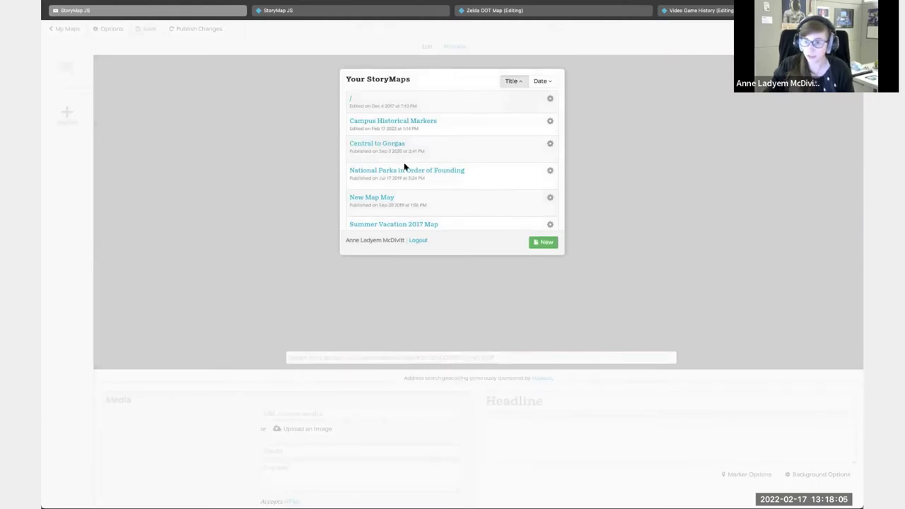
- Open Campus Historical Markers from Your StoryMaps and preview its title slide
{"action": "left_click", "coordinate": [375, 122]}
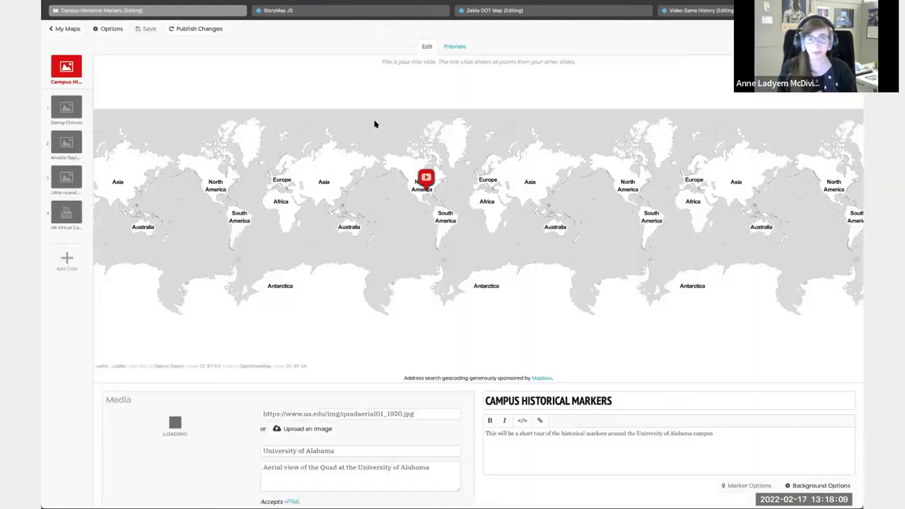
{"action": "left_click", "coordinate": [455, 46]}
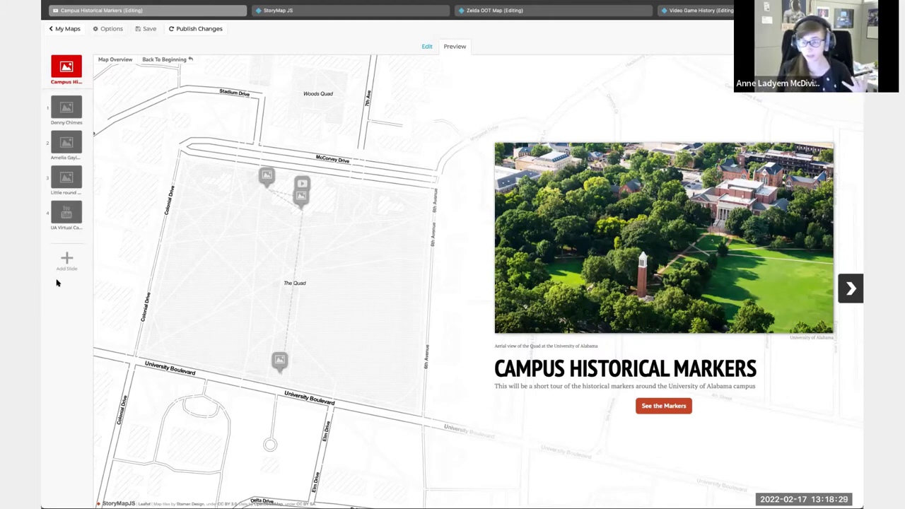
- Add a fifth, untitled slide to the Campus Historical Markers story
{"action": "left_click", "coordinate": [66, 260]}
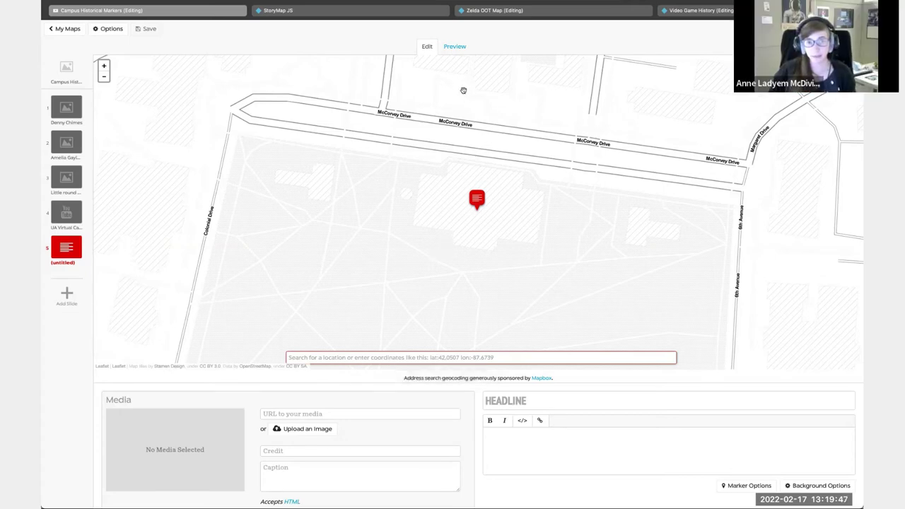
- Preview the story with its new slide and jump back to the title slide
{"action": "left_click", "coordinate": [454, 46]}
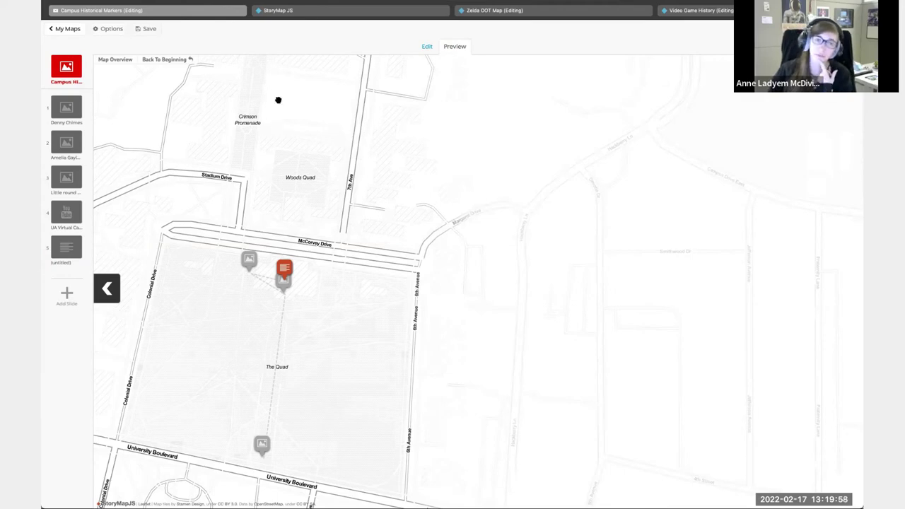
{"action": "left_click", "coordinate": [177, 61]}
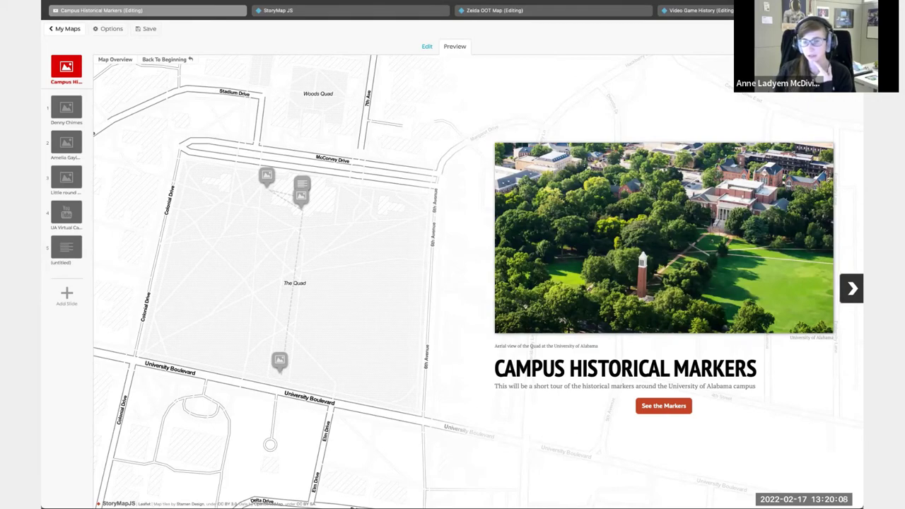
- Step forward to the Denny Chimes and Amelia Gayle Gorgas slides, then back to the title slide
{"action": "left_click", "coordinate": [851, 287]}
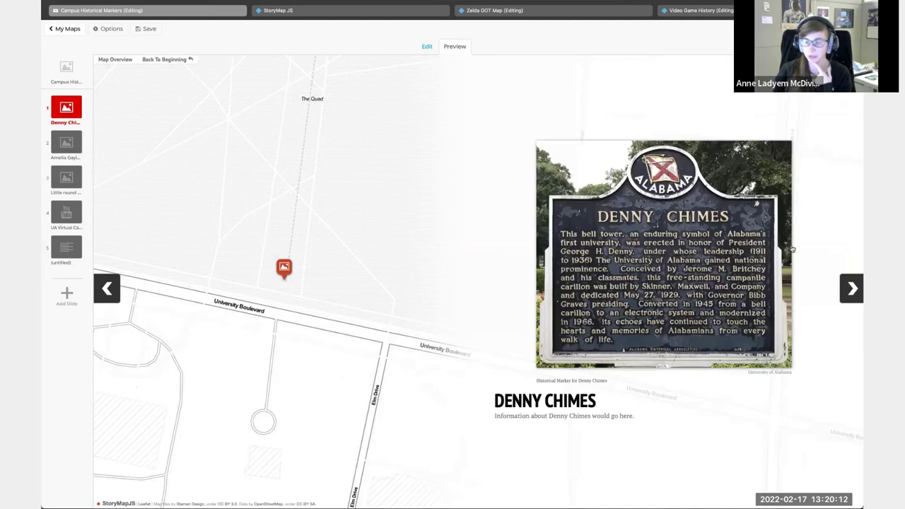
{"action": "key", "text": "Right"}
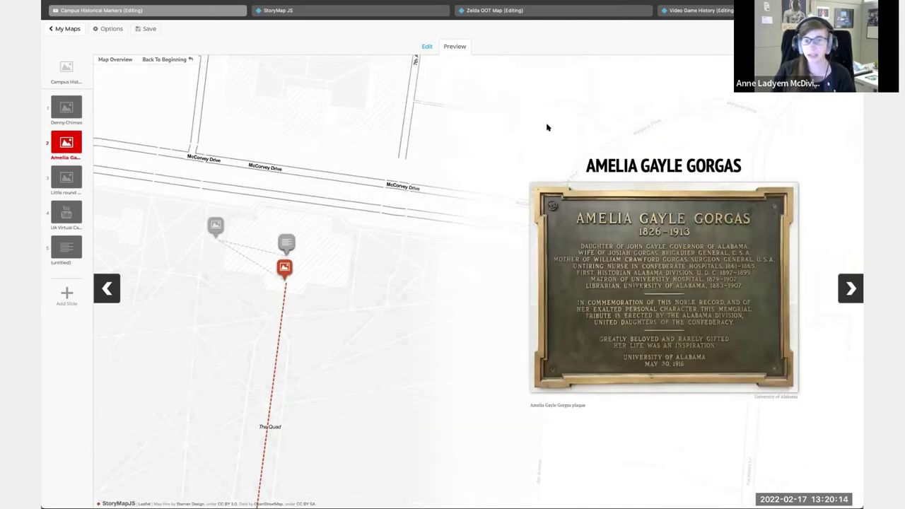
{"action": "left_click", "coordinate": [117, 284]}
{"action": "left_click", "coordinate": [106, 287]}
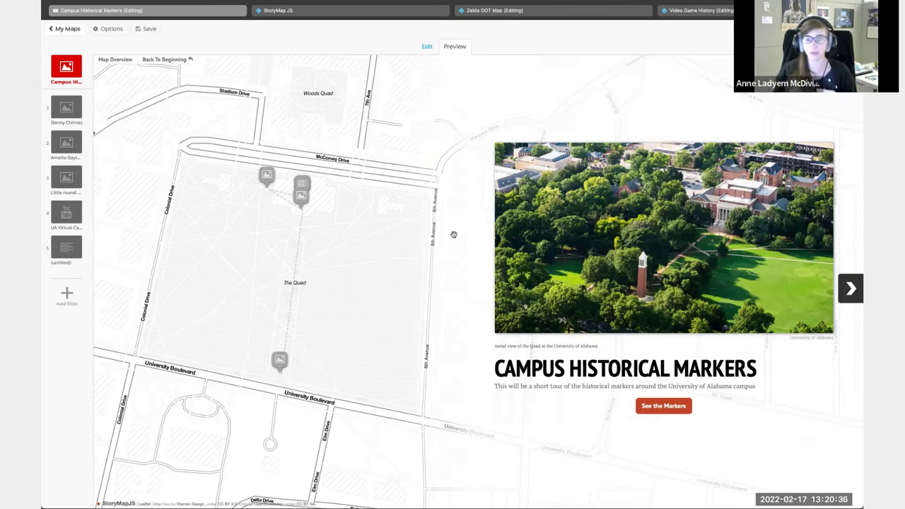
- Check the title slide's background options without changes, preview it, and return to Edit
{"action": "left_click", "coordinate": [427, 47]}
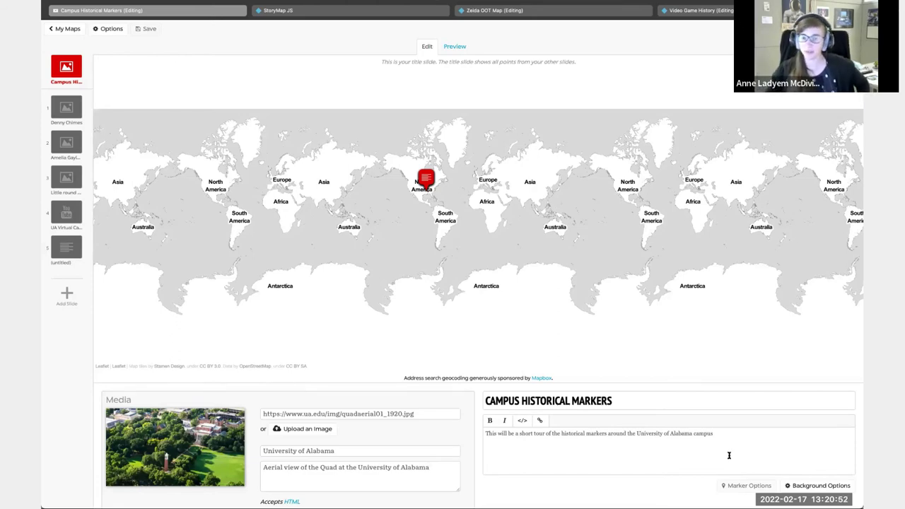
{"action": "left_click", "coordinate": [813, 486]}
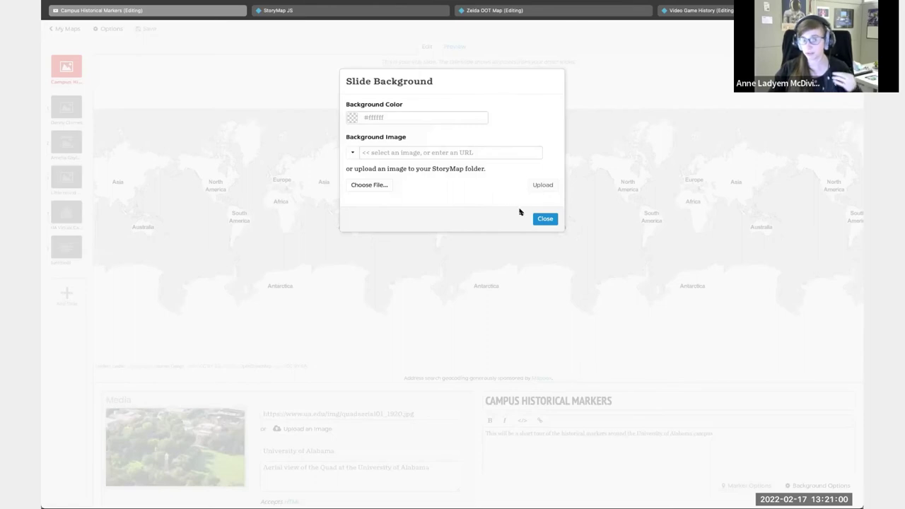
{"action": "left_click", "coordinate": [541, 219]}
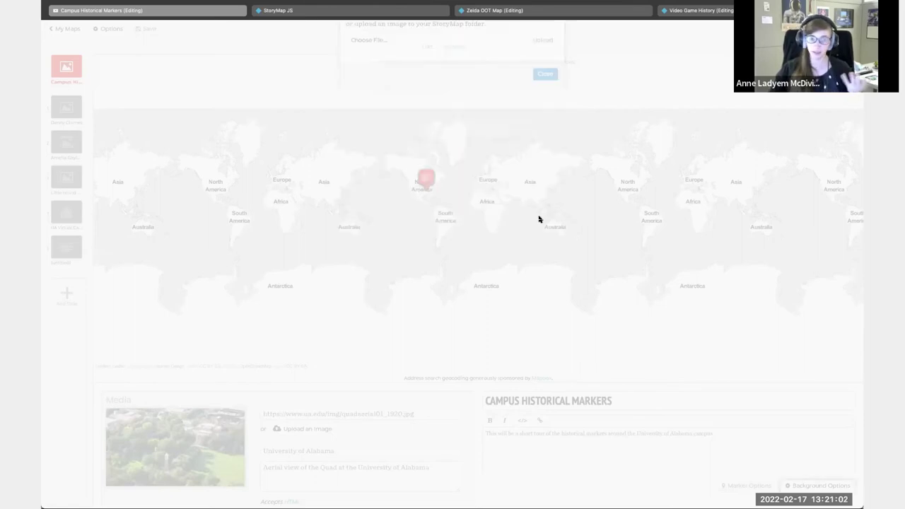
{"action": "left_click", "coordinate": [457, 47]}
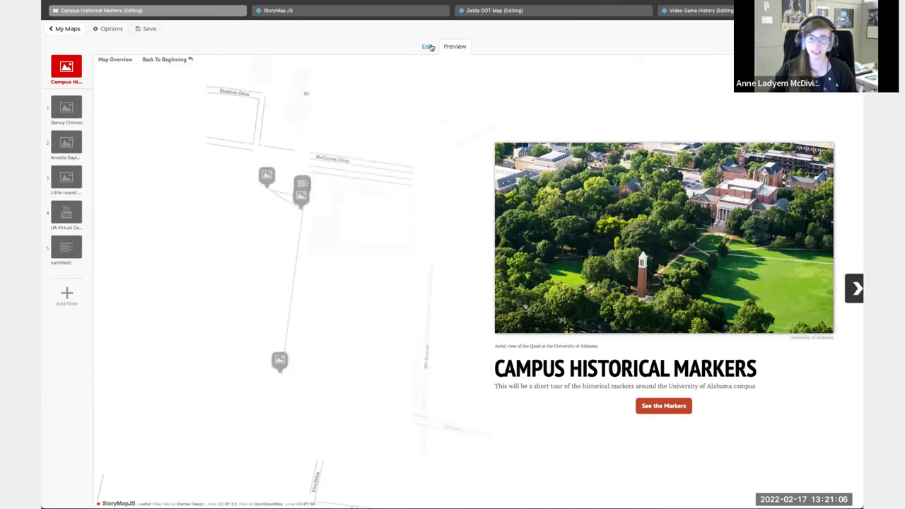
{"action": "left_click", "coordinate": [428, 47]}
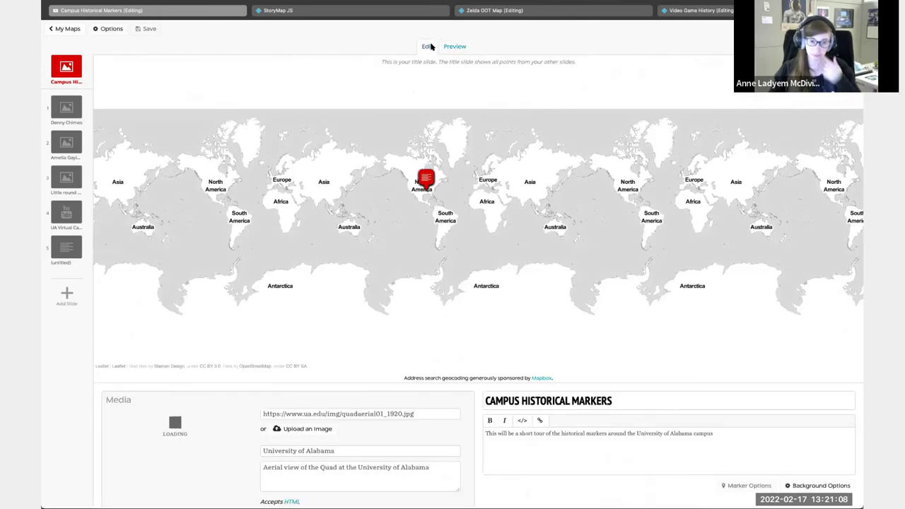
- Add a sixth slide, then preview the story from the Campus Historical Markers title slide
{"action": "left_click", "coordinate": [67, 292]}
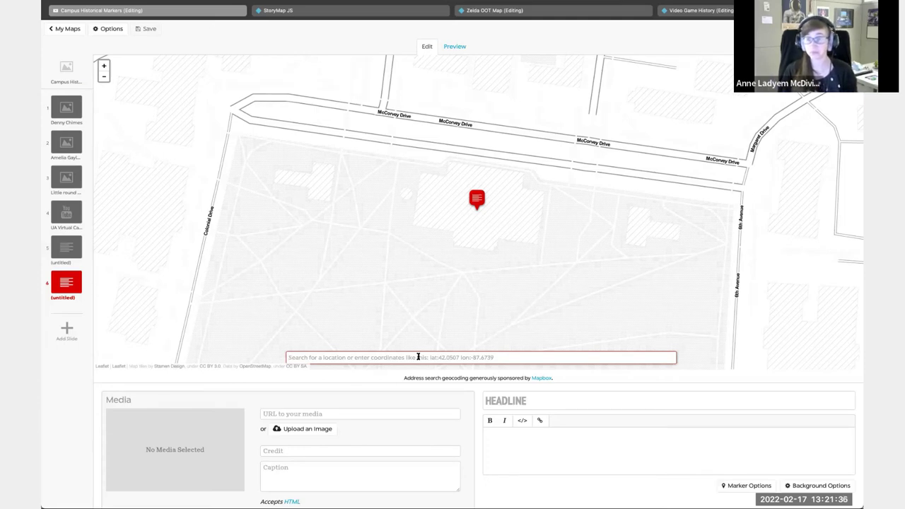
{"action": "left_click", "coordinate": [77, 77]}
{"action": "left_click", "coordinate": [455, 47]}
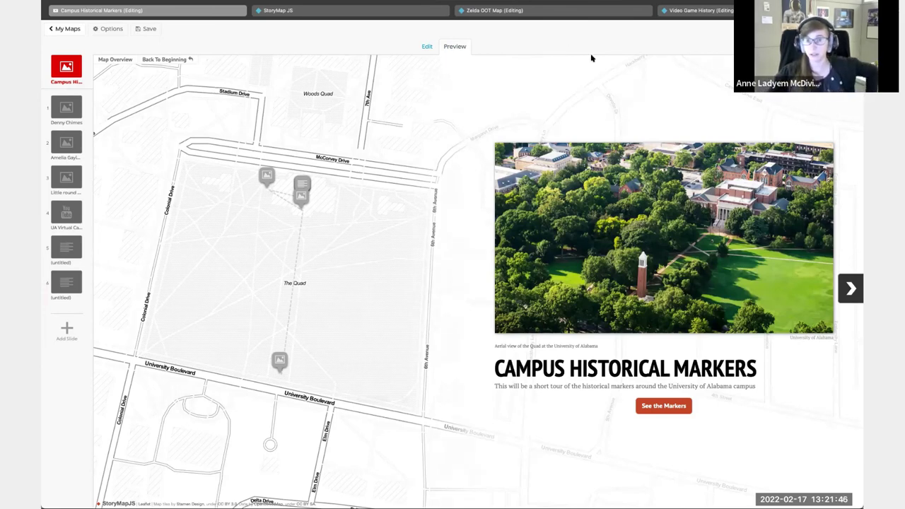
{"action": "left_click", "coordinate": [841, 29]}
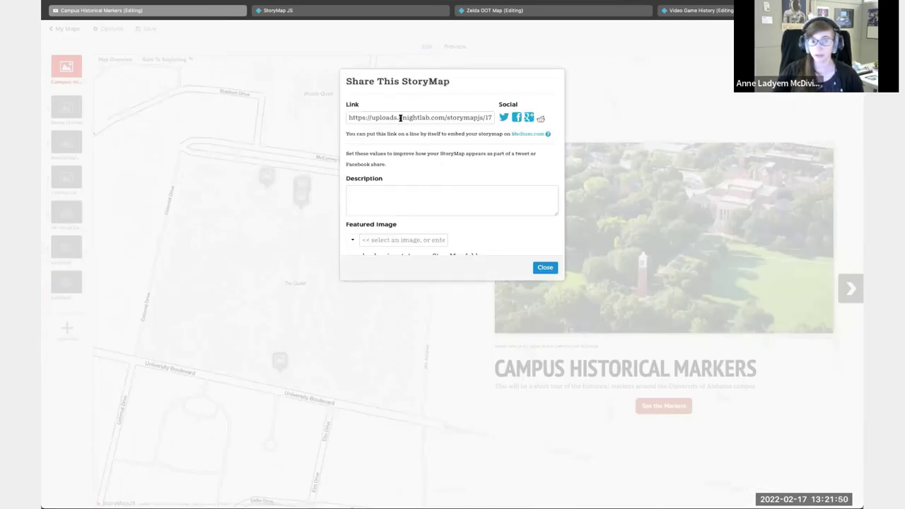
{"action": "left_click", "coordinate": [401, 118]}
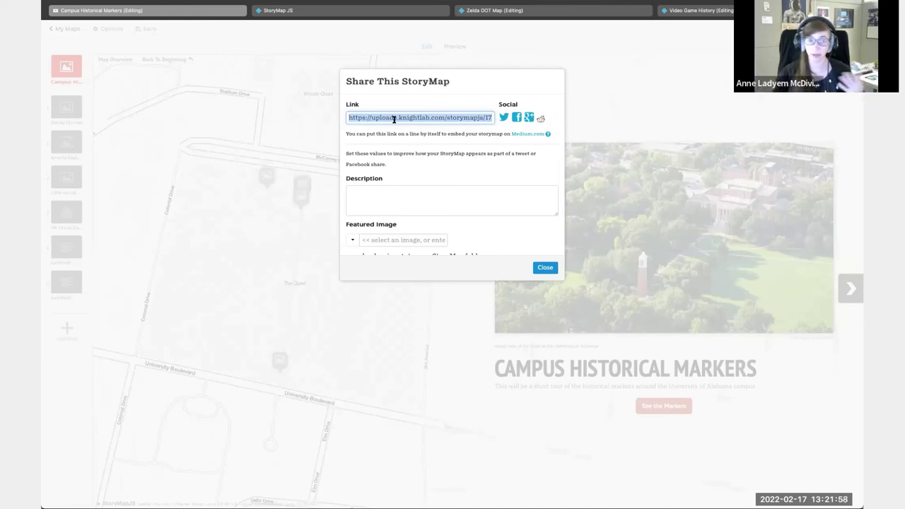
{"action": "scroll", "coordinate": [417, 133], "scroll_direction": "down", "scroll_amount": 3}
{"action": "scroll", "coordinate": [428, 137], "scroll_direction": "down", "scroll_amount": 2}
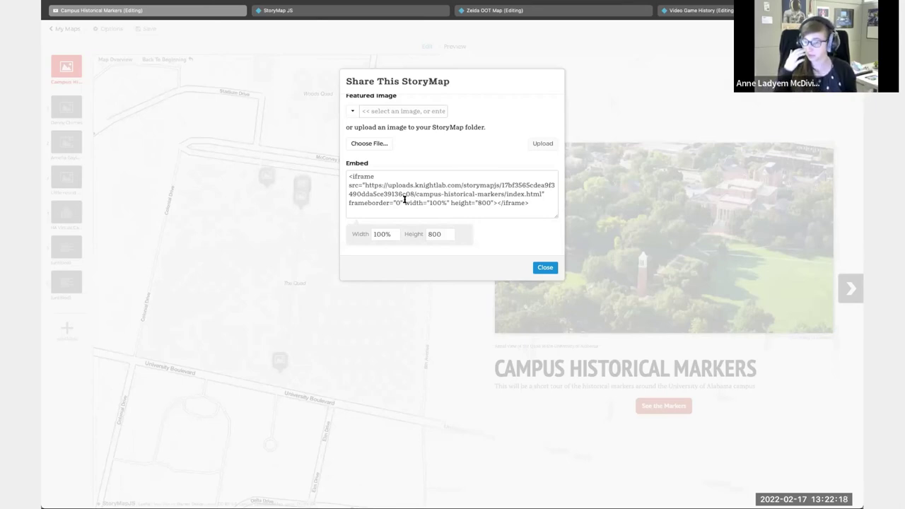
{"action": "scroll", "coordinate": [465, 185], "scroll_direction": "up", "scroll_amount": 5}
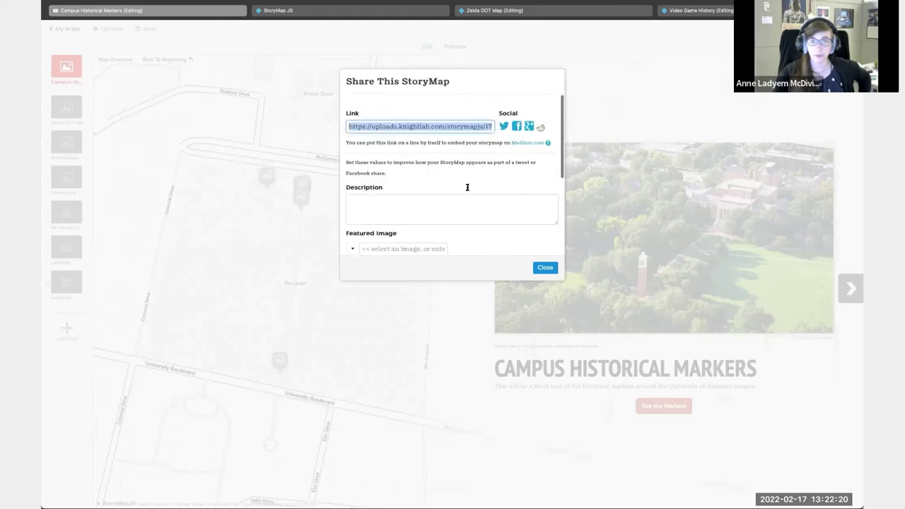
{"action": "scroll", "coordinate": [463, 185], "scroll_direction": "down", "scroll_amount": 4}
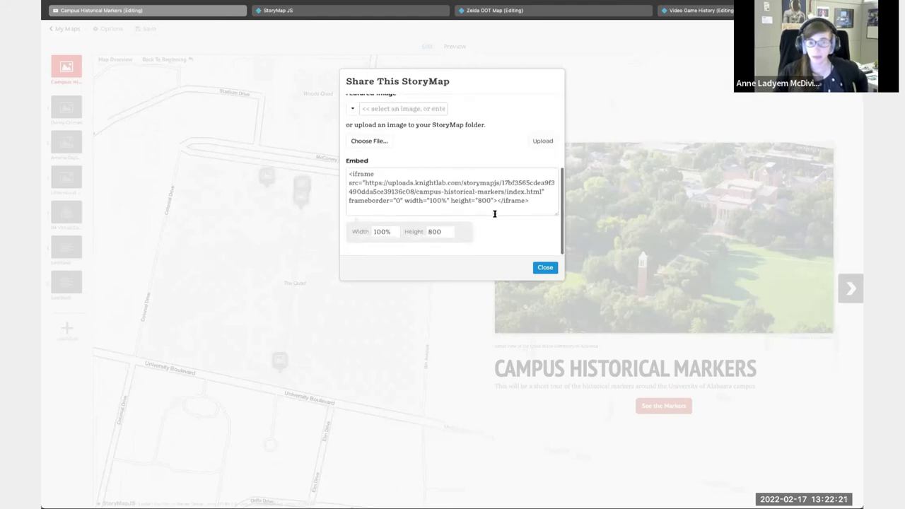
{"action": "left_click", "coordinate": [544, 267]}
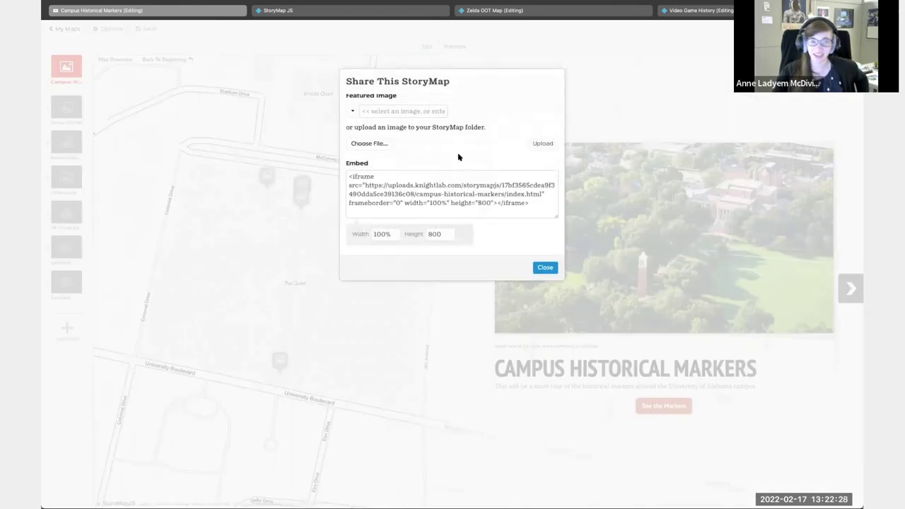
{"action": "scroll", "coordinate": [452, 159], "scroll_direction": "up", "scroll_amount": 4}
{"action": "scroll", "coordinate": [482, 166], "scroll_direction": "up", "scroll_amount": 2}
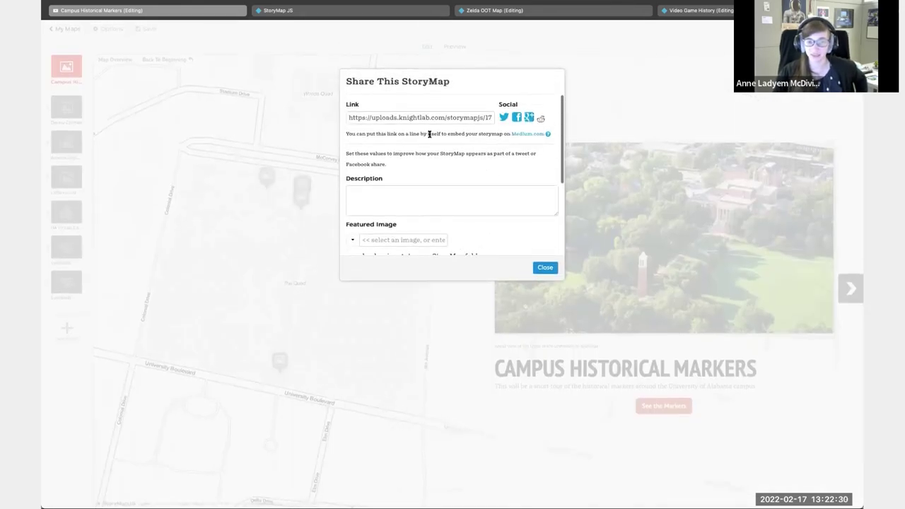
{"action": "scroll", "coordinate": [460, 168], "scroll_direction": "down", "scroll_amount": 6}
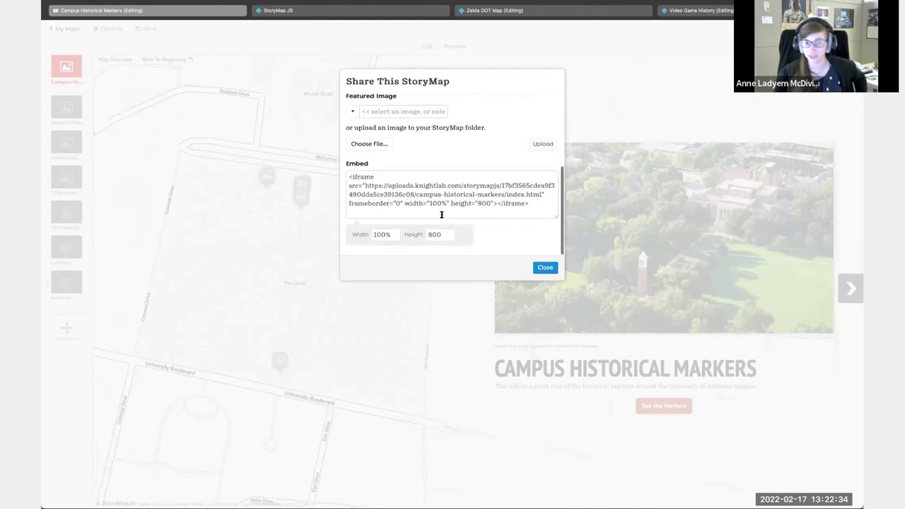
{"action": "scroll", "coordinate": [452, 226], "scroll_direction": "up", "scroll_amount": 1}
{"action": "left_click", "coordinate": [544, 267]}
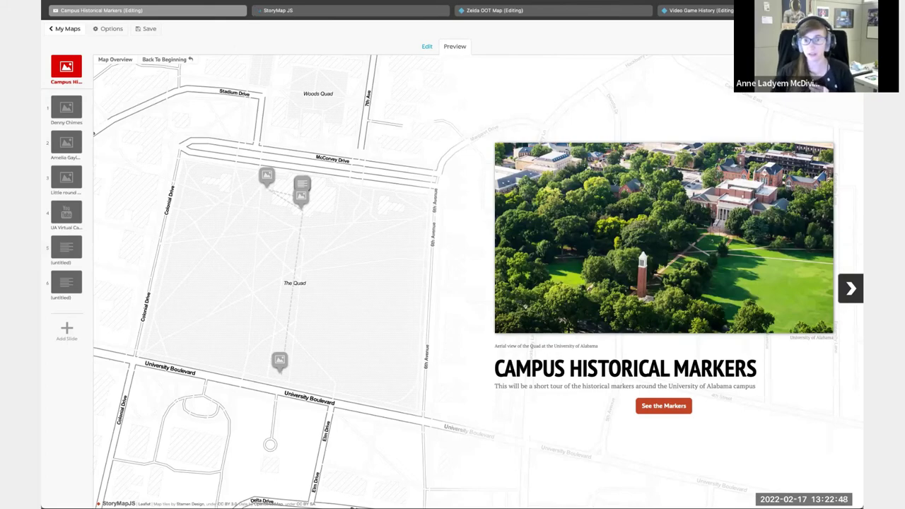
- Switch to the Video Game History story tab and publish its pending changes
{"action": "left_click", "coordinate": [703, 11]}
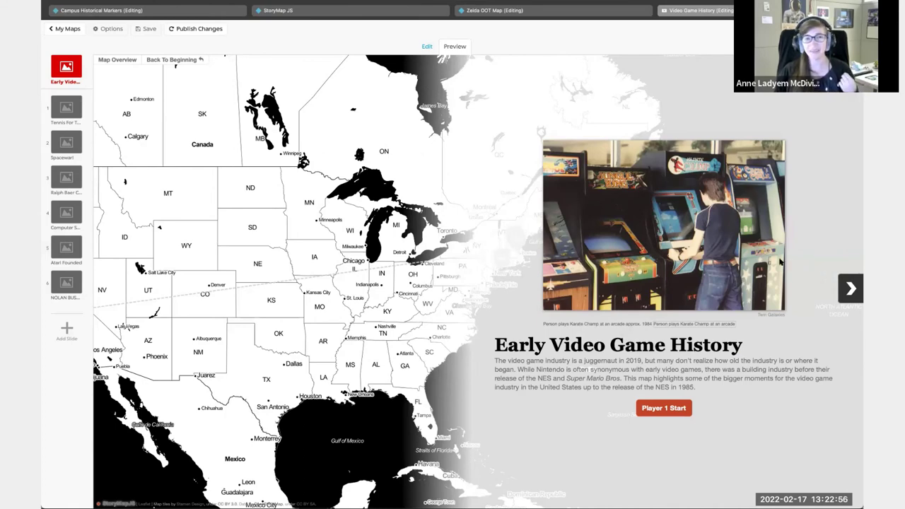
{"action": "left_click", "coordinate": [78, 10]}
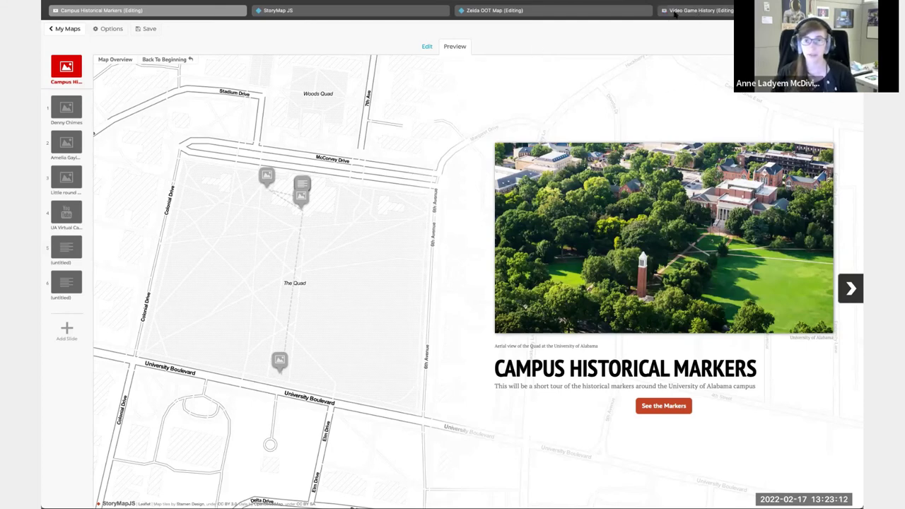
{"action": "key", "text": "ctrl+4"}
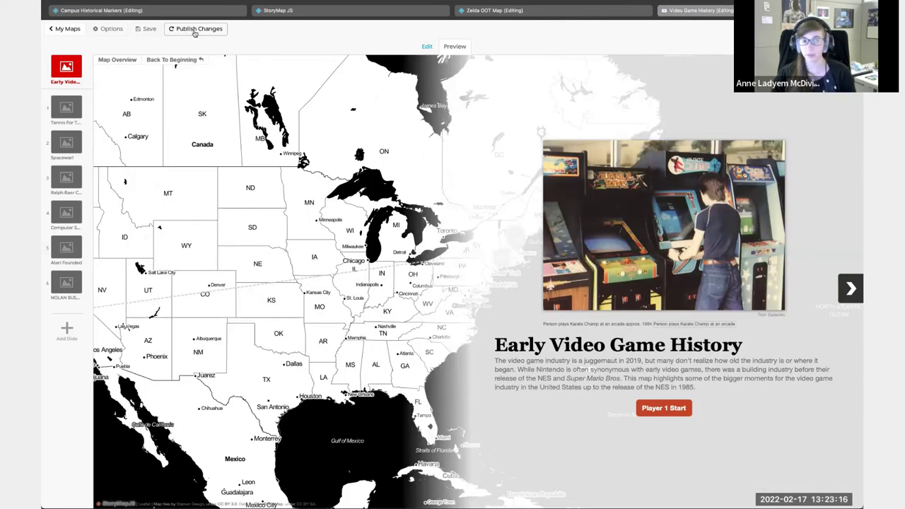
{"action": "left_click", "coordinate": [191, 32]}
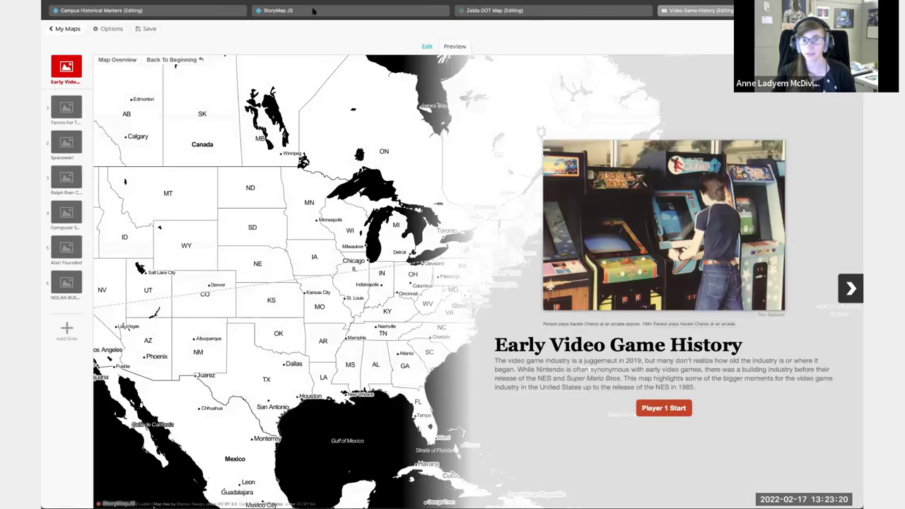
- From the StoryMaps list, reopen Campus Historical Markers on its See the Markers title slide
{"action": "left_click", "coordinate": [332, 10]}
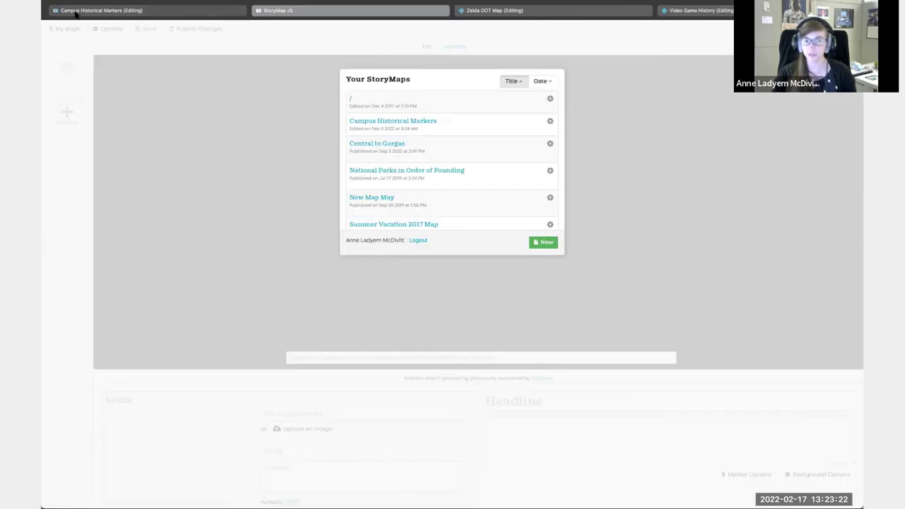
{"action": "left_click", "coordinate": [79, 13]}
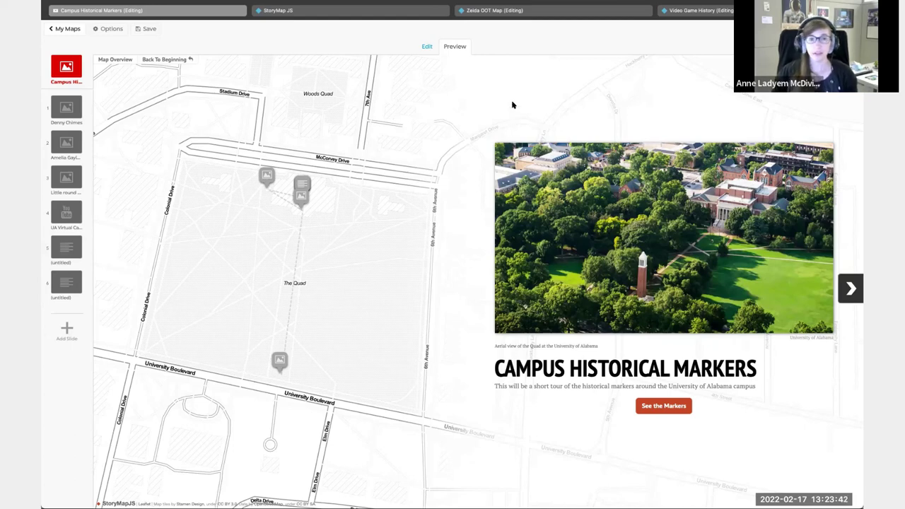
{"action": "mouse_move", "coordinate": [354, 14]}
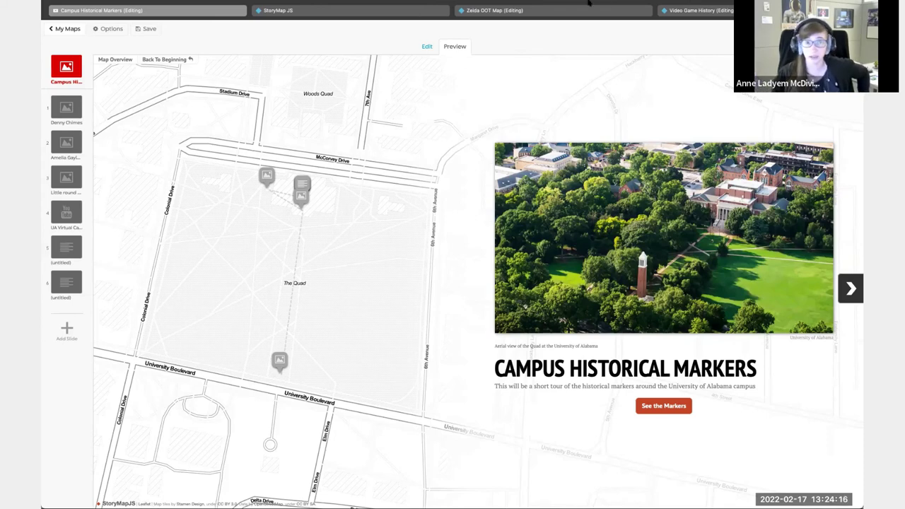
{"action": "left_click", "coordinate": [400, 9]}
{"action": "scroll", "coordinate": [431, 150], "scroll_direction": "down", "scroll_amount": 5}
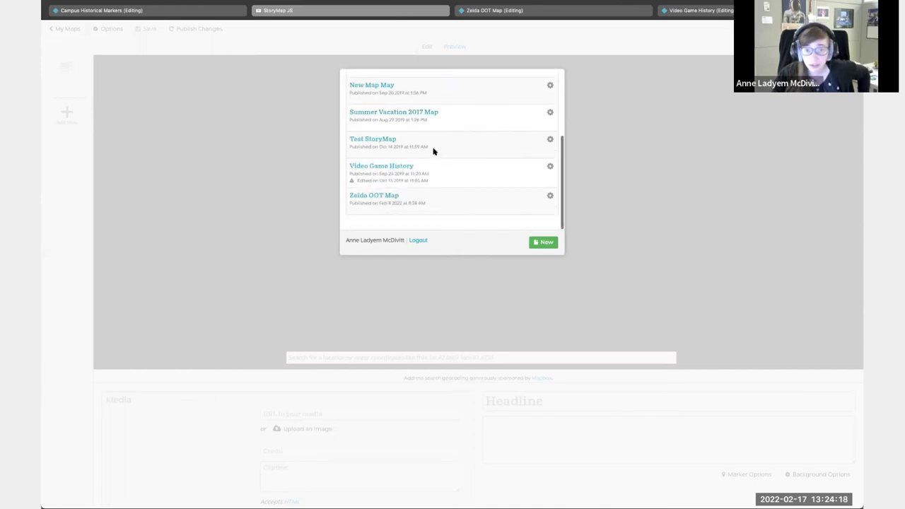
{"action": "scroll", "coordinate": [432, 149], "scroll_direction": "up", "scroll_amount": 5}
{"action": "scroll", "coordinate": [432, 149], "scroll_direction": "down", "scroll_amount": 5}
{"action": "scroll", "coordinate": [424, 145], "scroll_direction": "up", "scroll_amount": 5}
{"action": "left_click", "coordinate": [73, 11]}
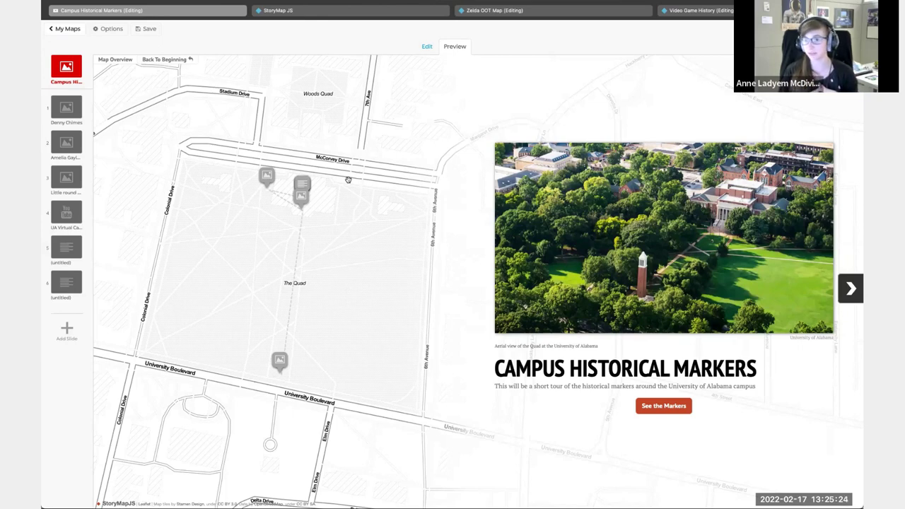
- Preview Early Video Game History, visiting Tennis For Two, returning to the title, then nudging the map right
{"action": "left_click", "coordinate": [730, 14]}
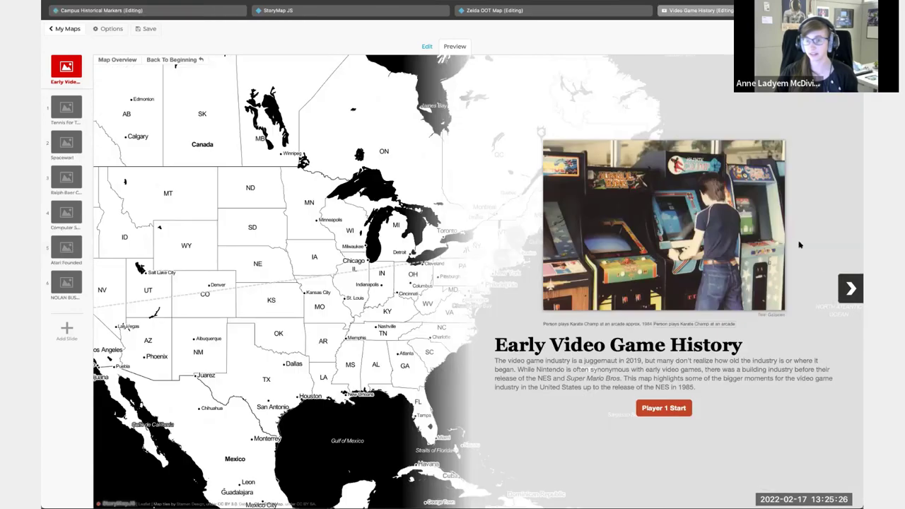
{"action": "left_click", "coordinate": [846, 287]}
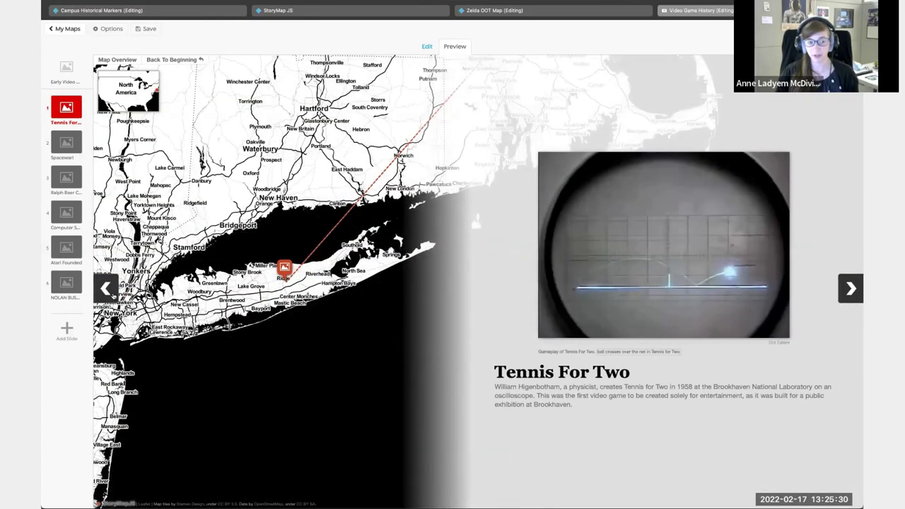
{"action": "key", "text": "Left"}
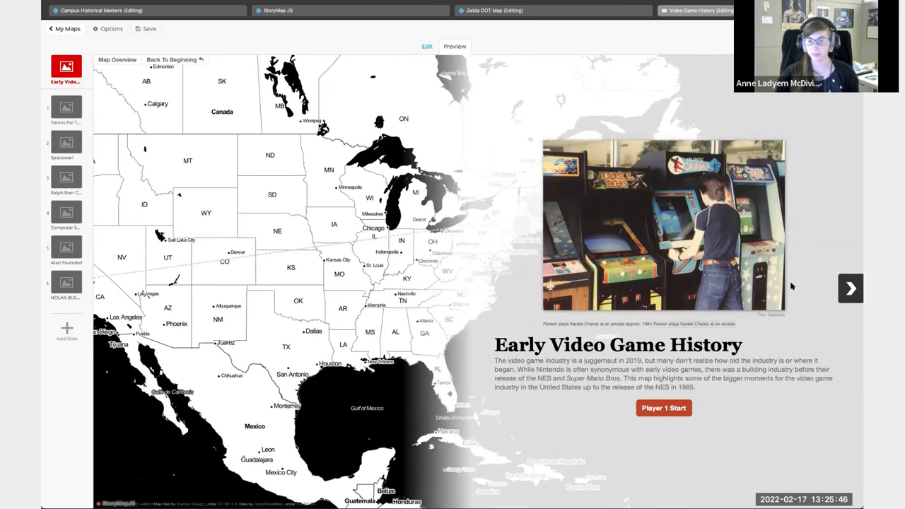
{"action": "left_click", "coordinate": [850, 288]}
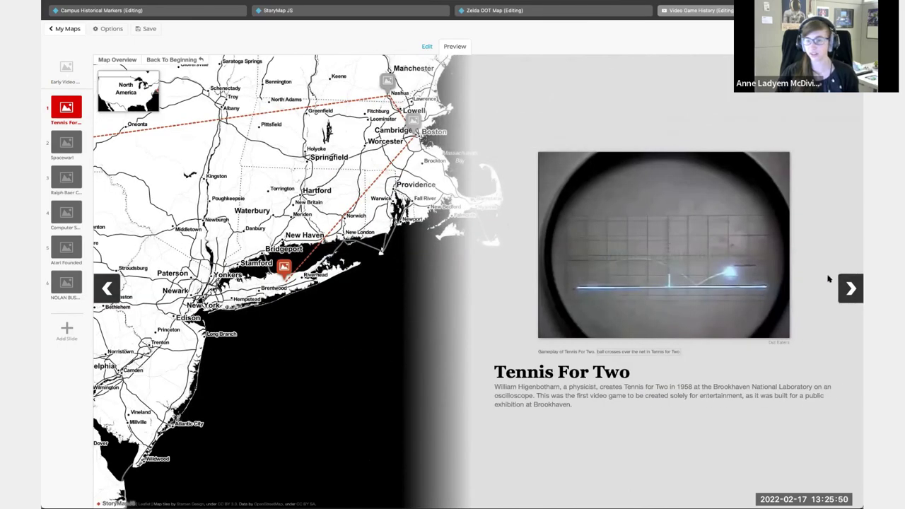
{"action": "left_click", "coordinate": [112, 291]}
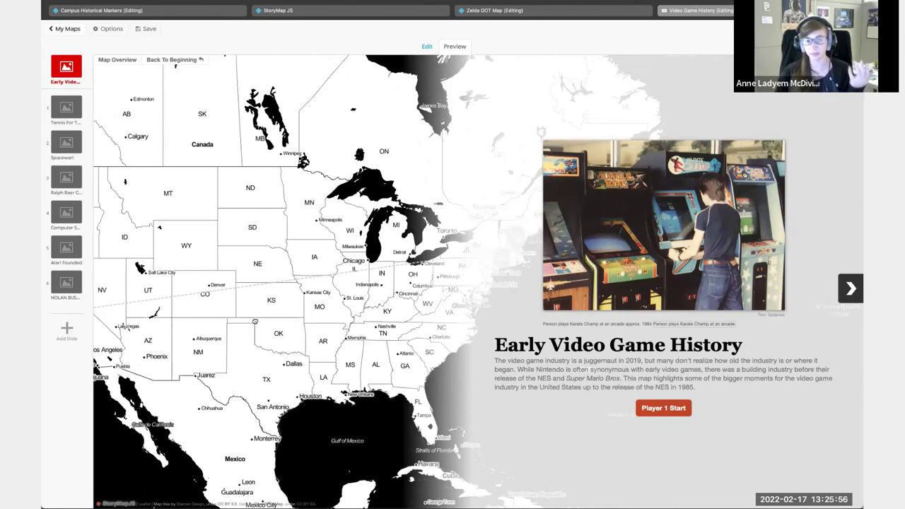
{"action": "left_click_drag", "start_coordinate": [276, 322], "coordinate": [298, 322]}
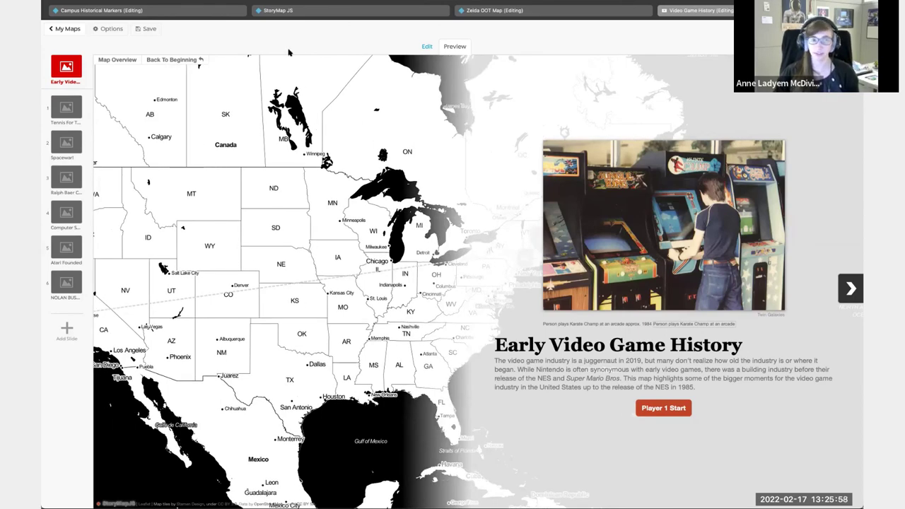
- Switch back to the Campus Historical Markers (Editing) tab showing its title slide over the Quad
{"action": "left_click", "coordinate": [83, 12]}
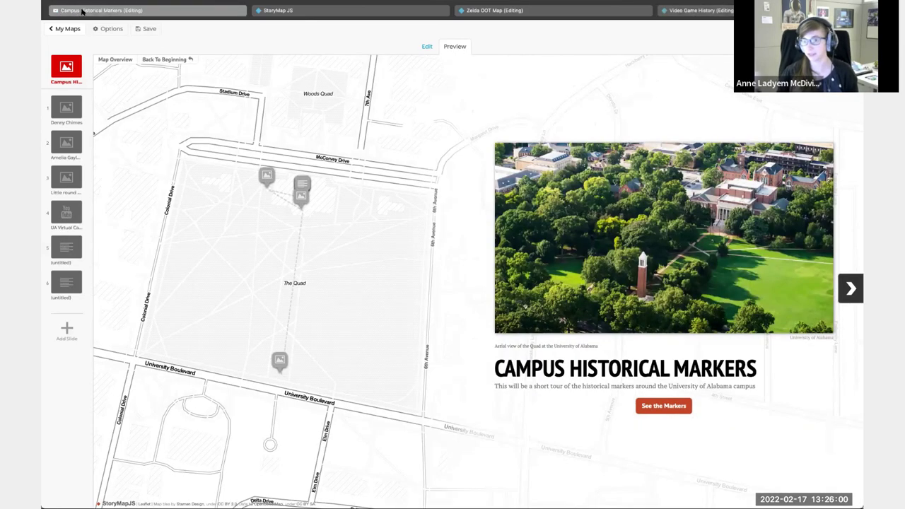